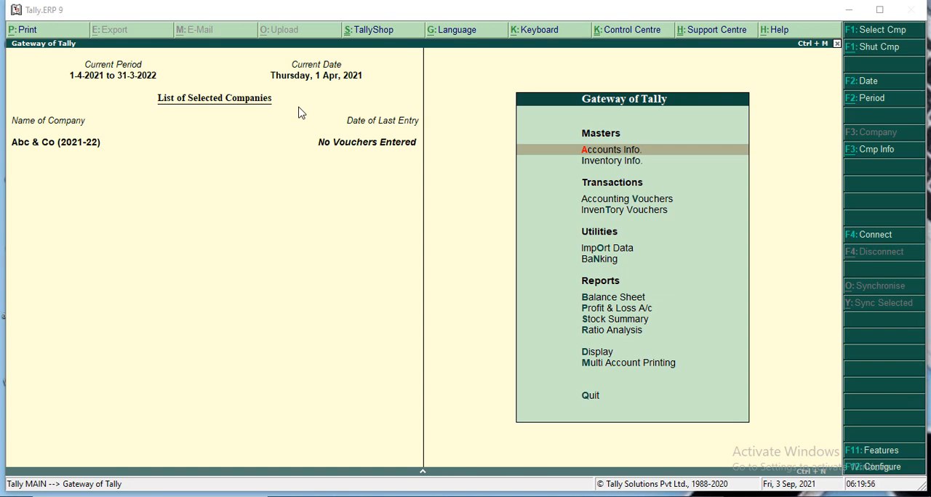
Switch to the two keyboard pictures, examine the function keys and the laptop's Fn key, and return to Tally.ERP 9
key(alt+Tab)
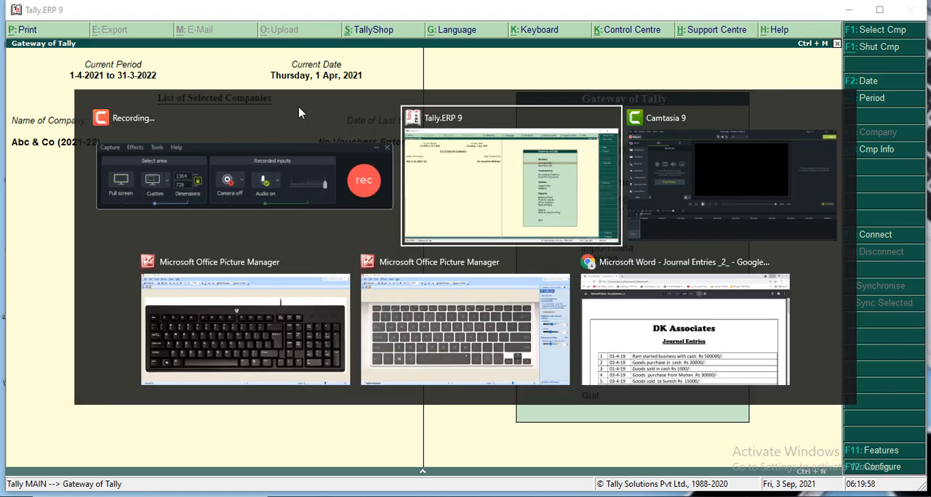
key(alt+Tab)
key(alt+Tab)
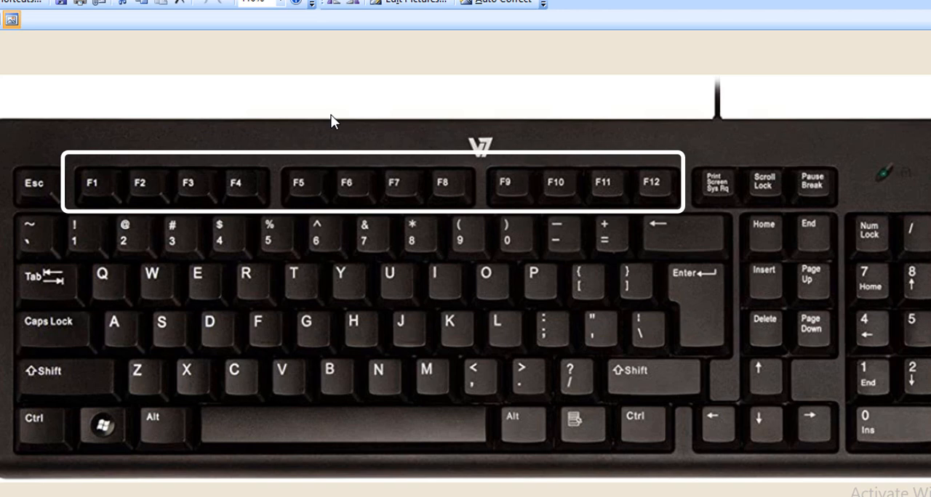
key(alt+Tab)
key(alt+Tab)
key(alt+Tab)
key(alt+Tab)
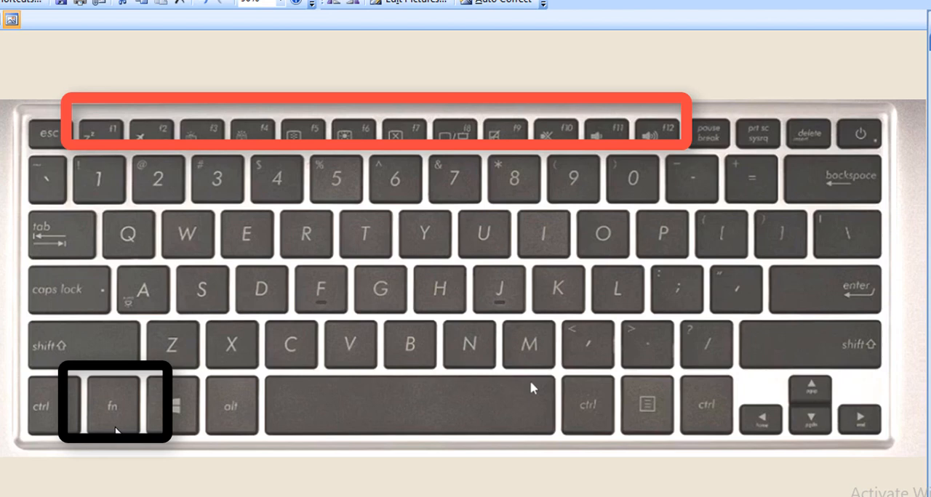
key(alt+Tab)
key(alt+Tab)
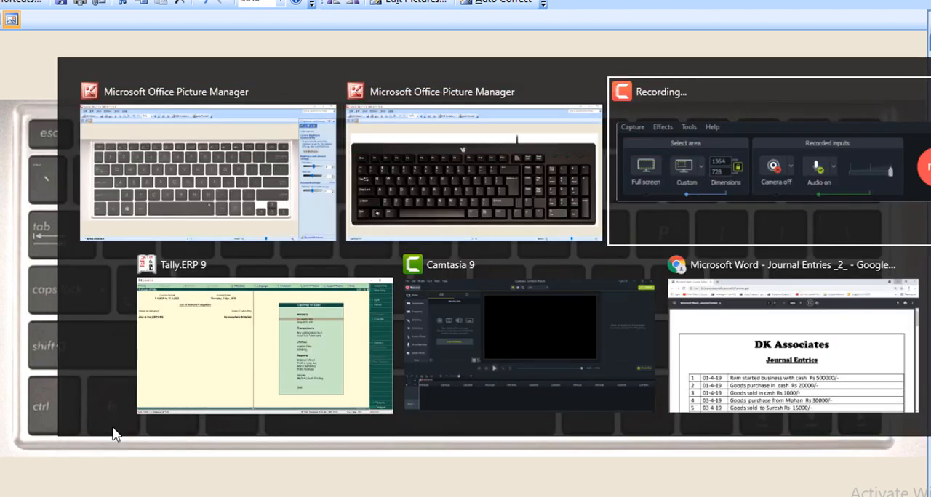
key(alt+Tab)
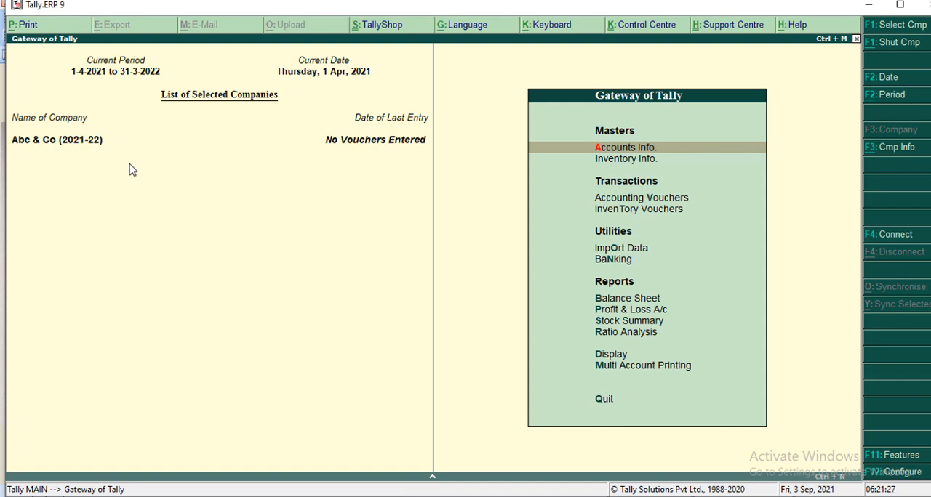
Load the company Abc & Co (2019-20) in addition to the one already open
key(F1)
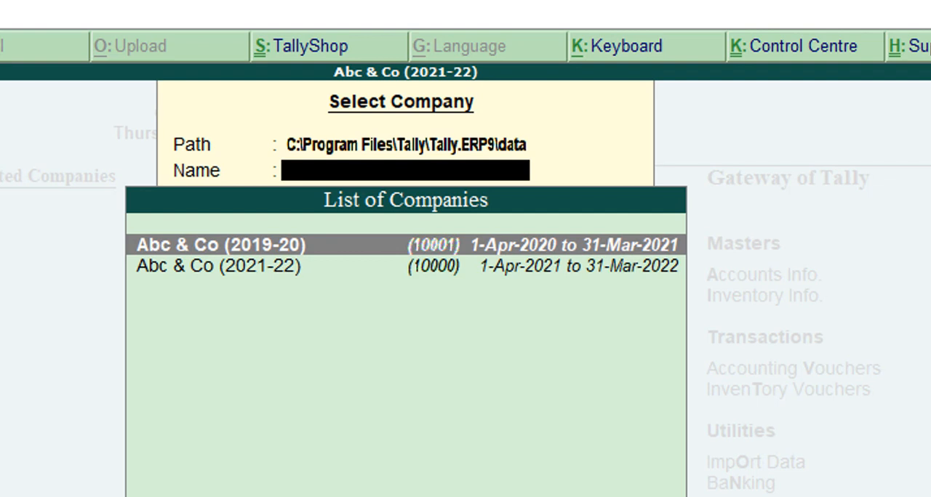
key(Down)
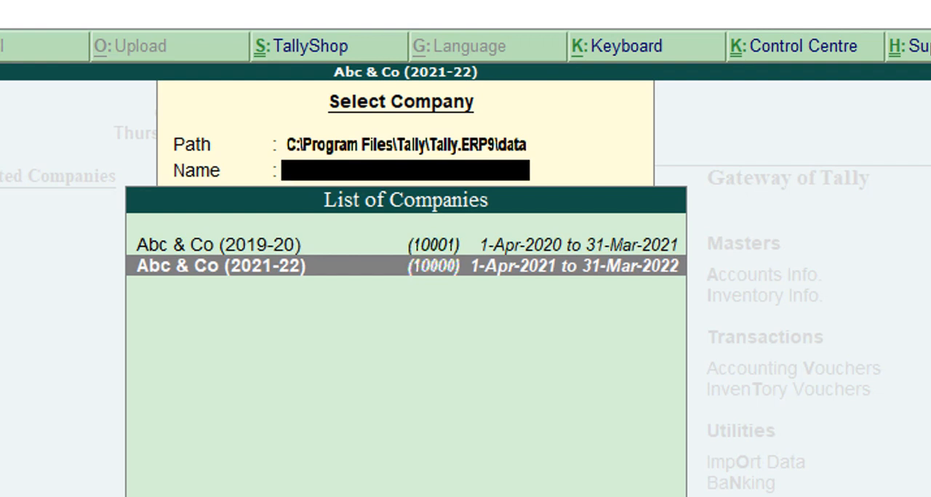
key(Up)
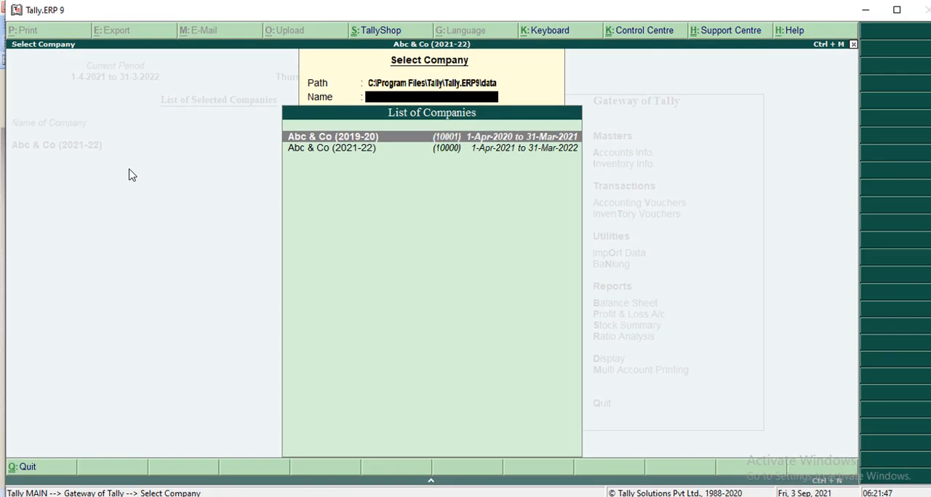
key(Return)
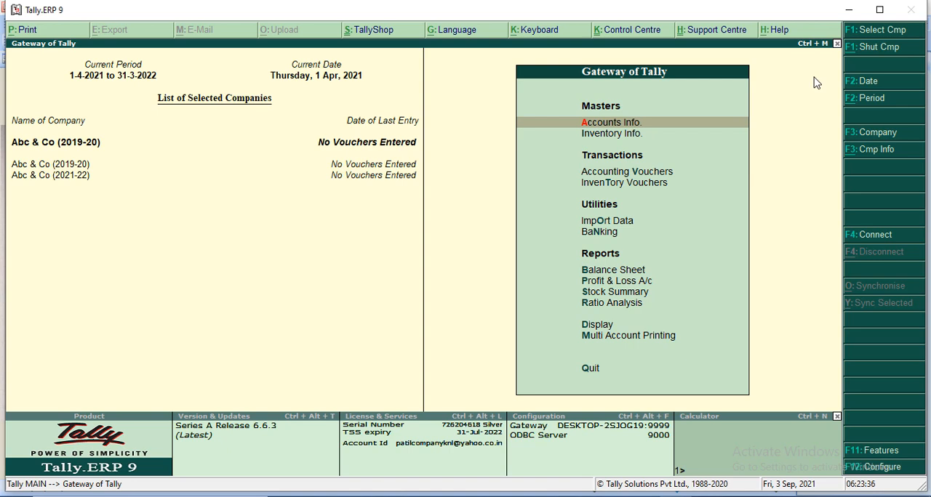
Shut the company Abc & Co (2021-22)
key(alt+F1)
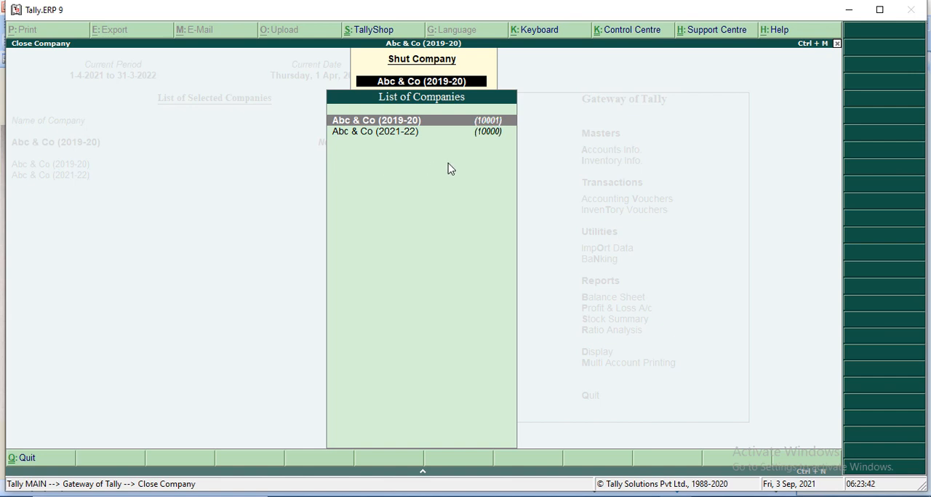
key(Down)
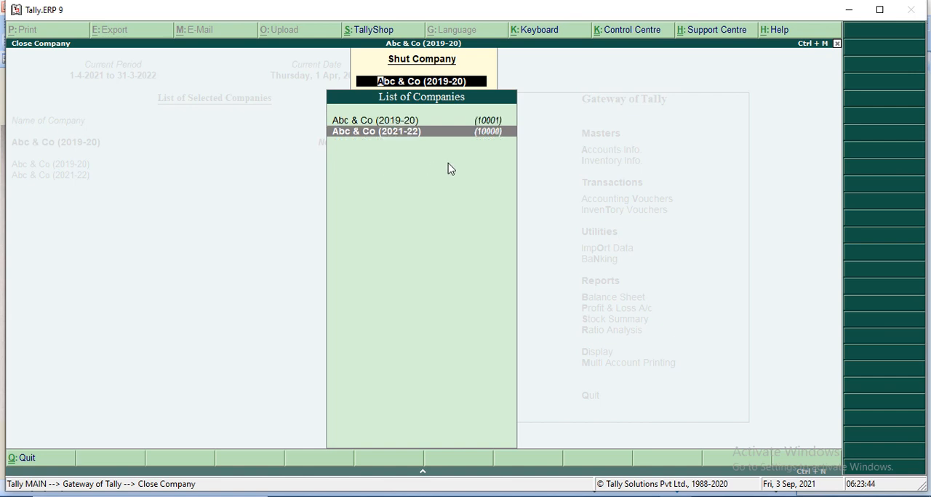
key(Return)
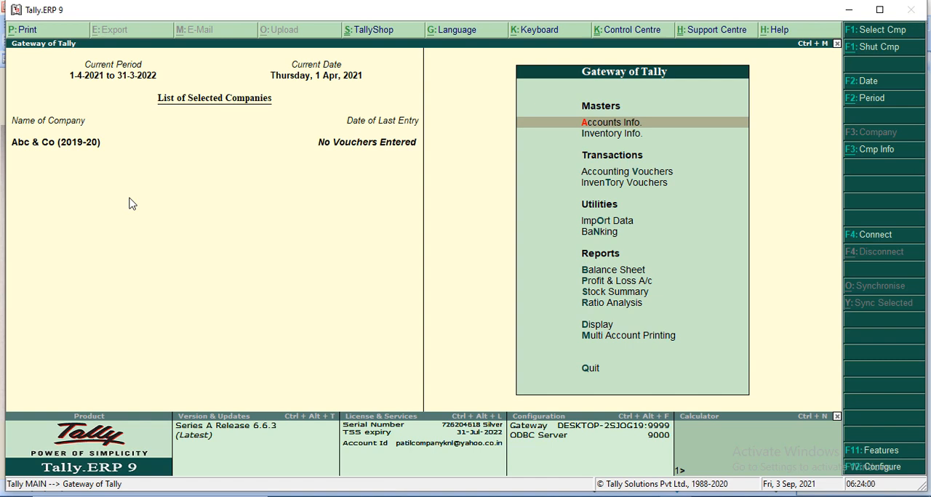
Select the company Abc & Co (2019-20) through Company Info and hide the product information and calculator area
key(alt+F3)
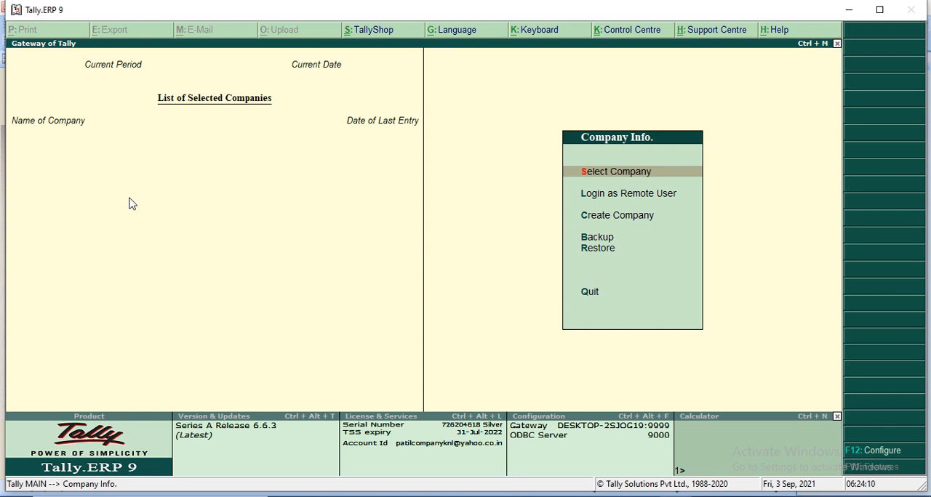
key(Return)
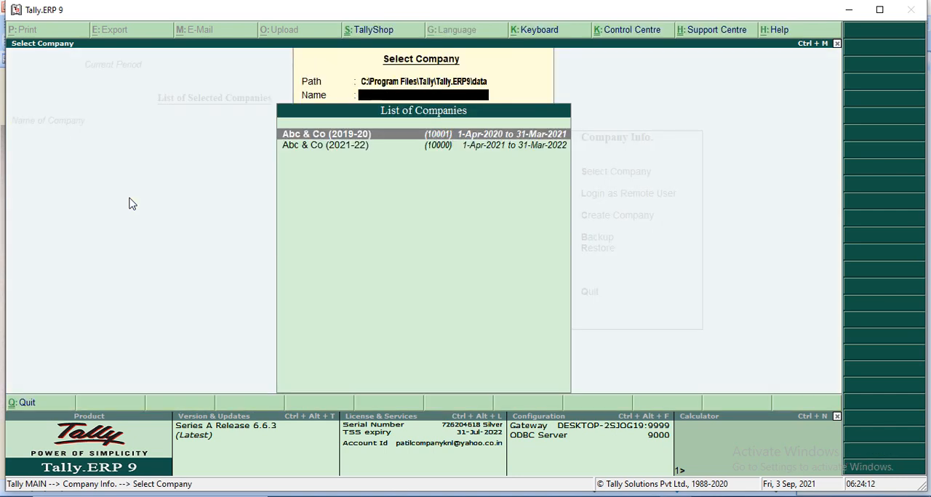
key(Down)
key(Up)
key(Return)
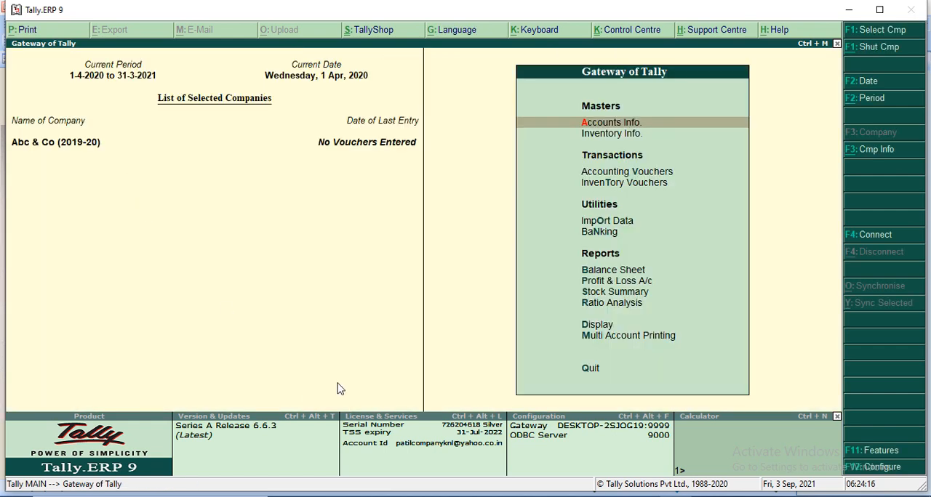
click(837, 417)
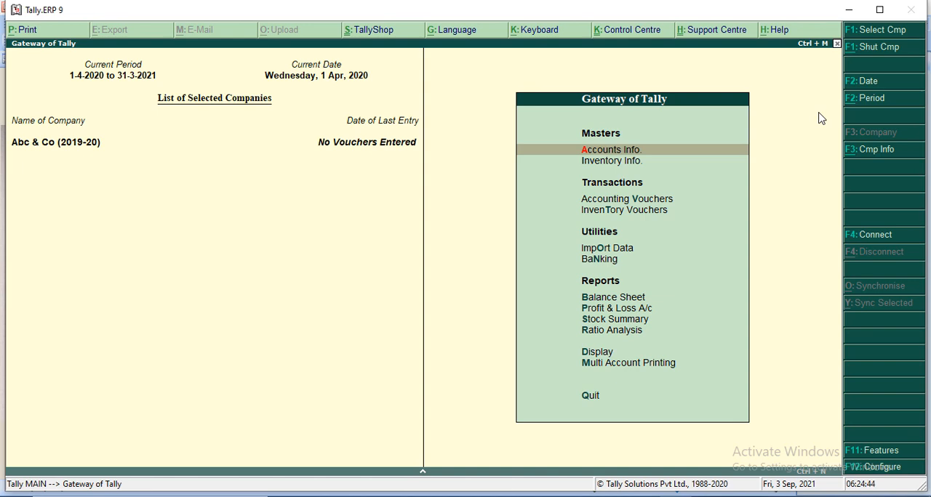
Set the current date of Abc & Co (2019-20) to 5-4-2020
key(F2)
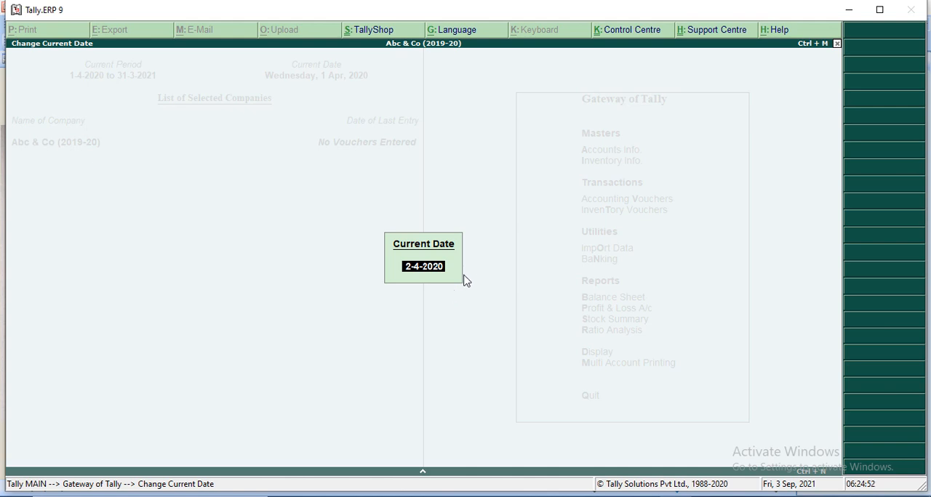
text(05.4.2020)
key(Return)
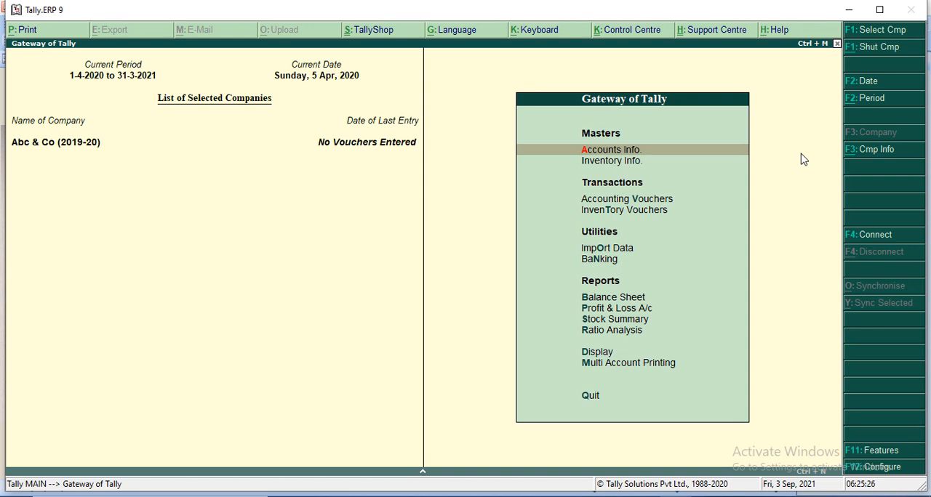
Change the current period's end date to 30-6-2020, keeping the start date 1-4-2020
key(alt+F2)
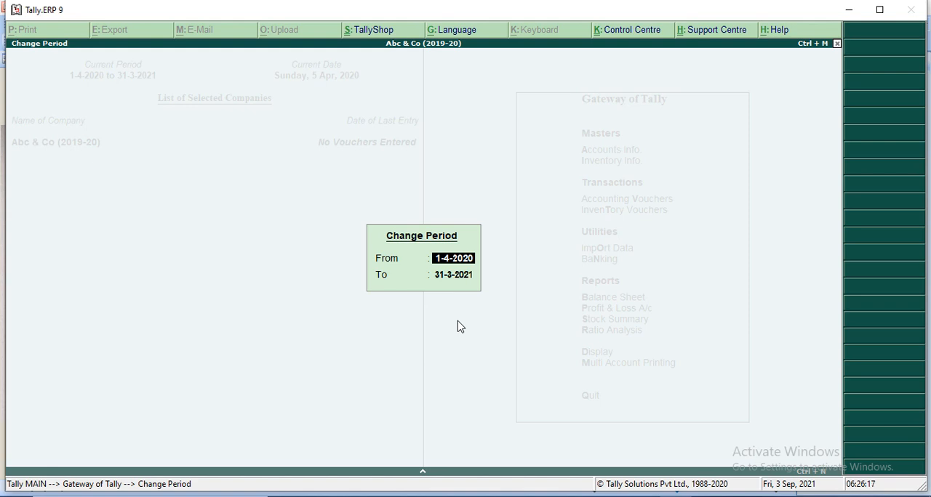
key(Return)
text(30.)
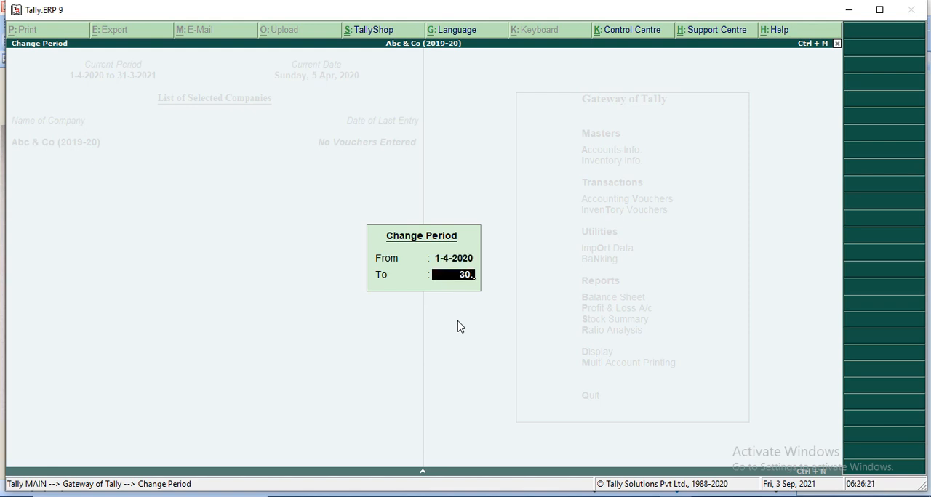
text(6.2020)
key(Return)
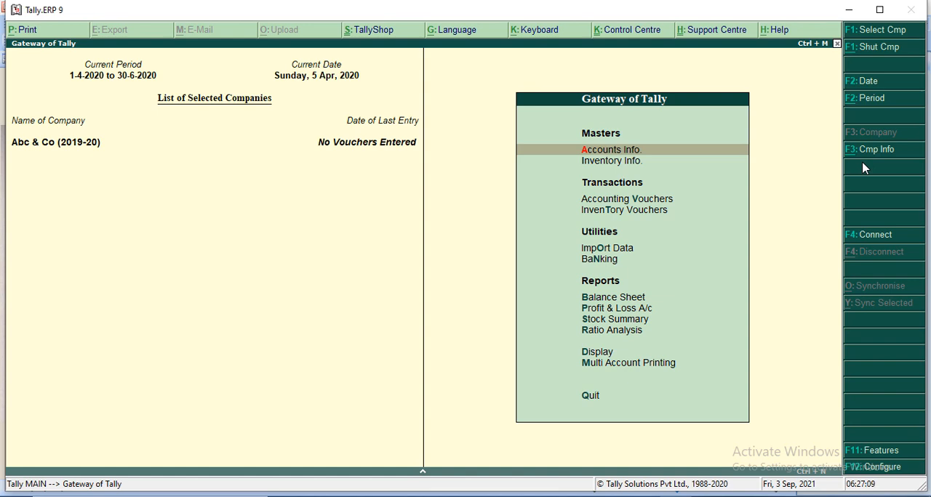
Bring up Company Info and review the available company operations, such as Create Company and Alter
key(alt+F3)
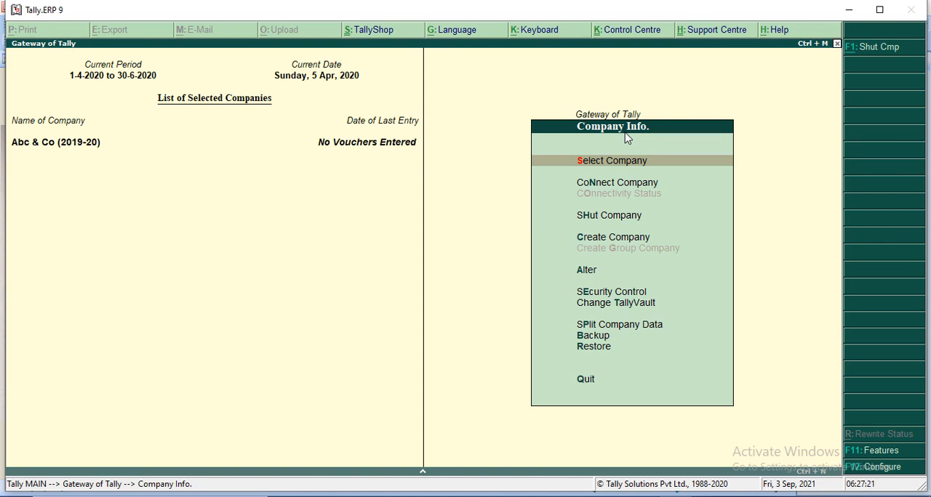
key(Down)
key(Down)
key(Down)
key(Up)
key(Up)
key(Down)
key(Down)
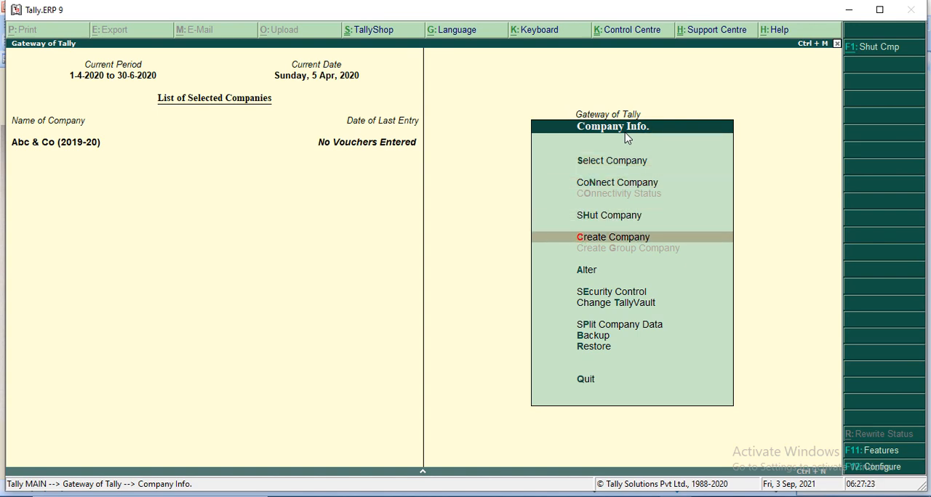
key(Down)
key(Down)
key(Up)
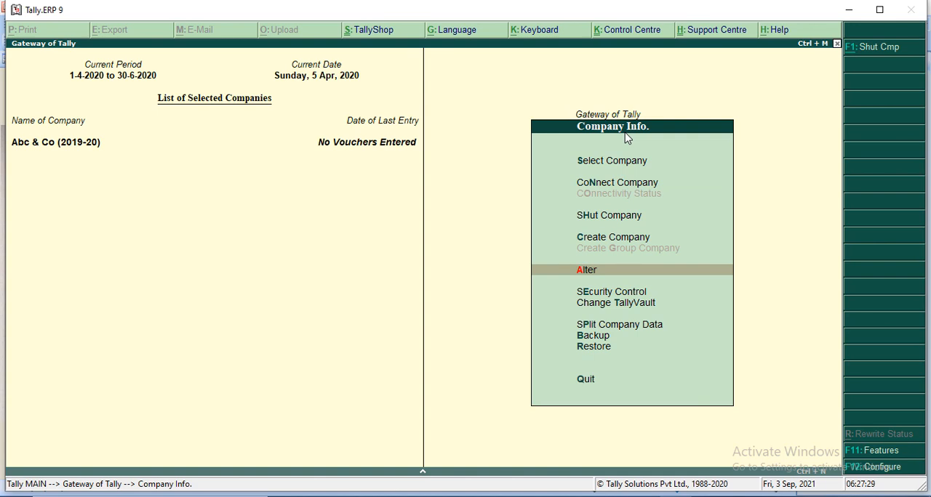
Load Abc & Co (2021-22) as an additional company with Select Company and return to the Gateway of Tally
key(Up)
key(Up)
key(Up)
key(Up)
key(Return)
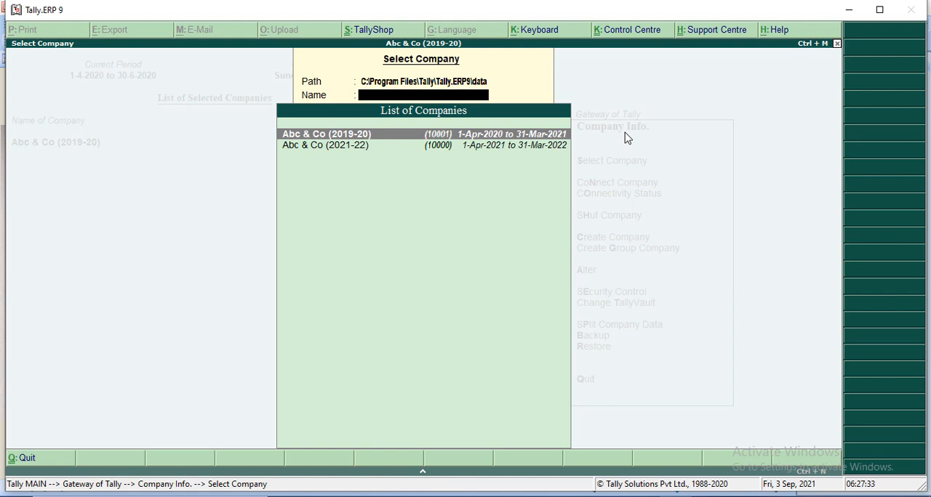
key(Down)
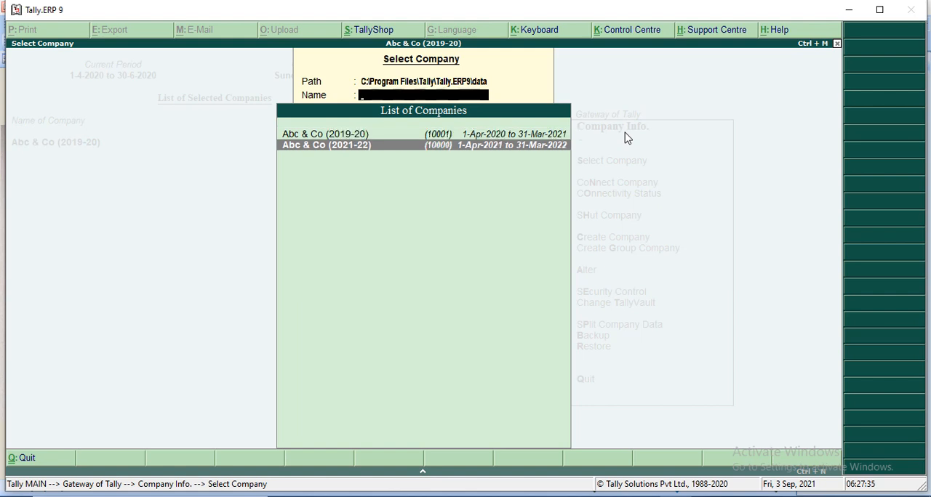
key(Return)
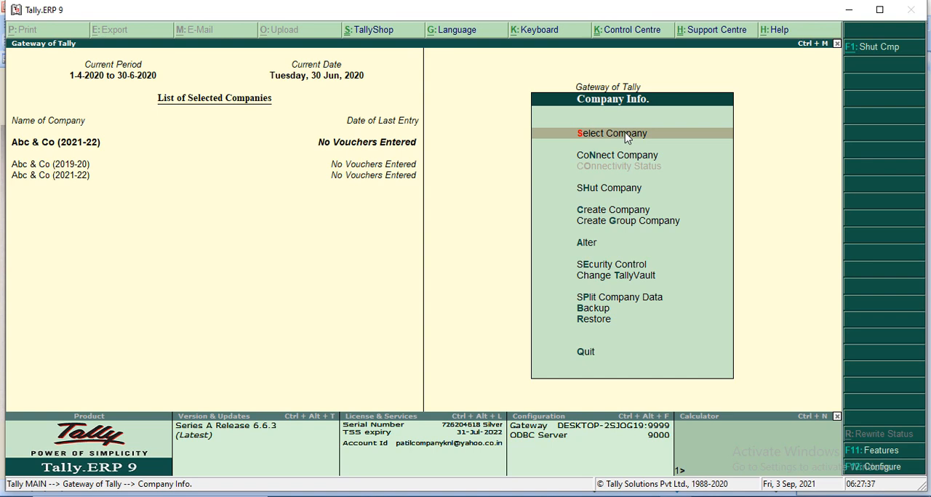
key(Escape)
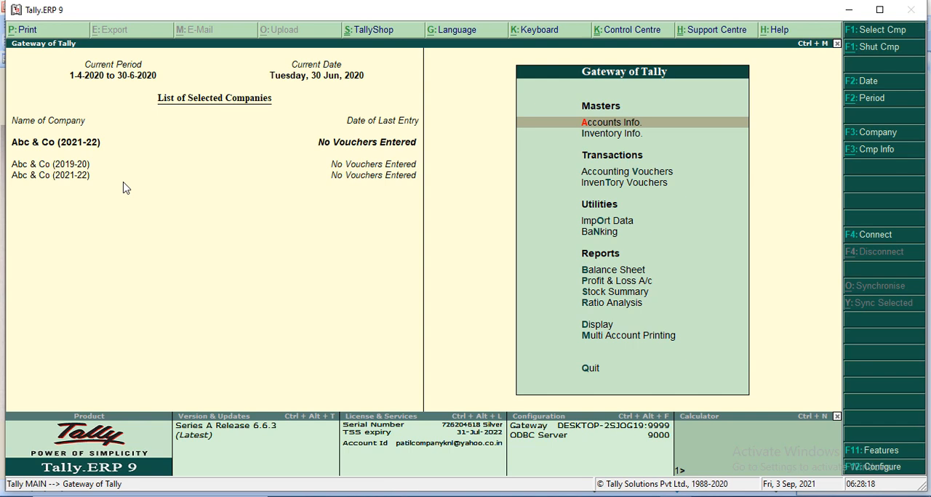
Make Abc & Co (2019-20) the current company and hide the product information and calculator area
key(F3)
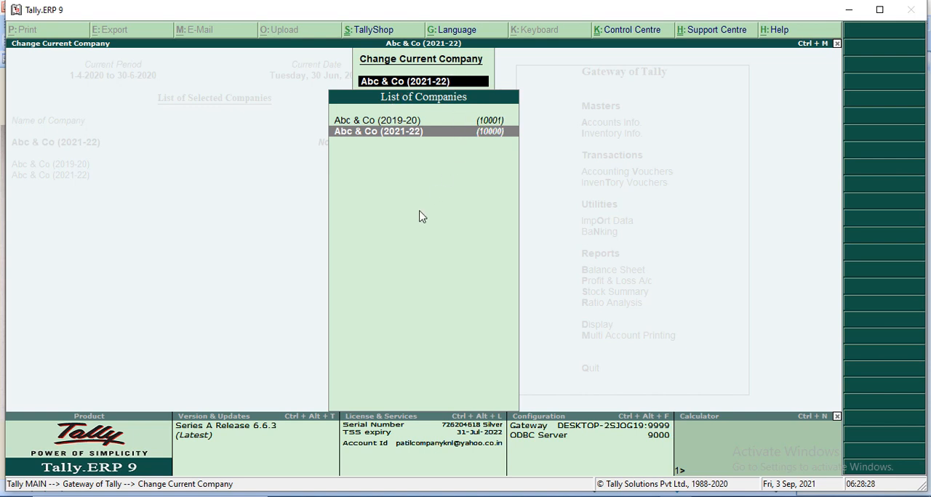
key(Up)
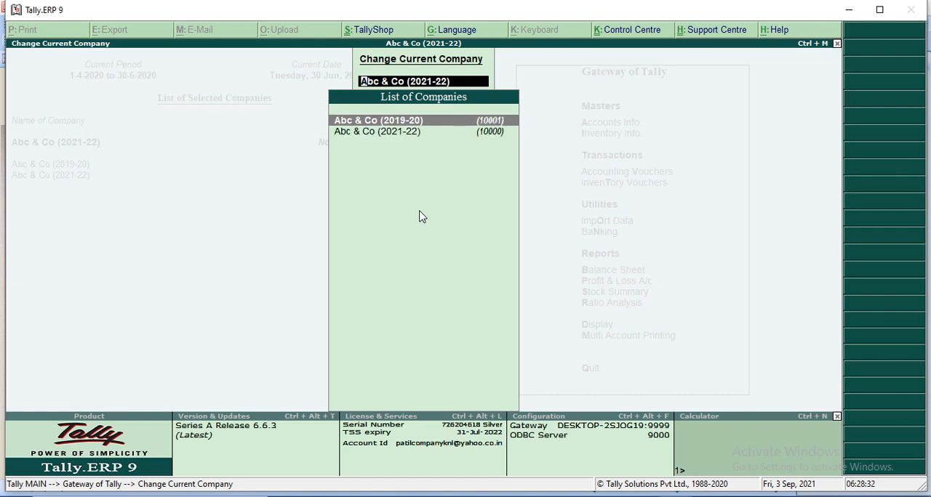
key(Return)
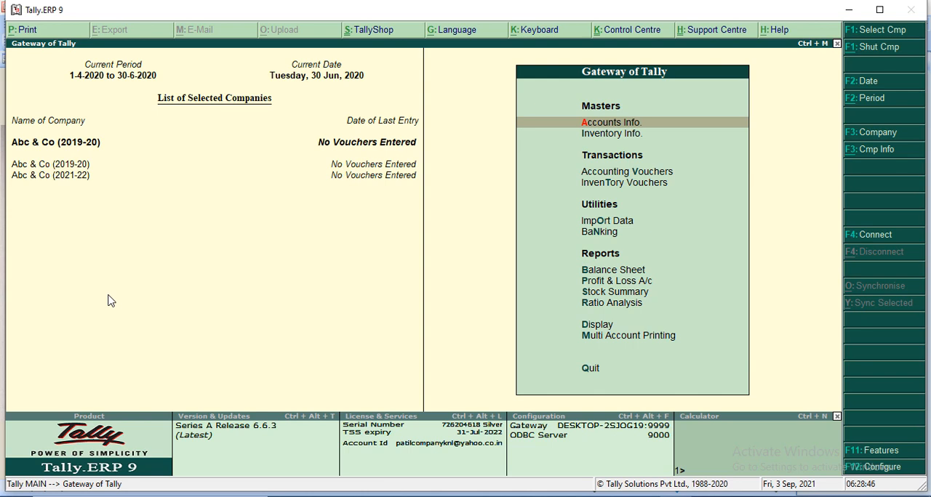
key(F3)
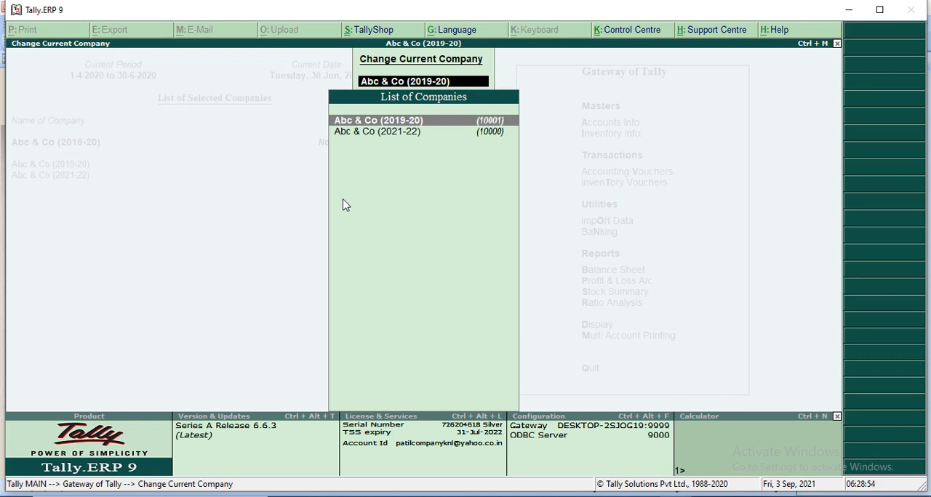
key(Return)
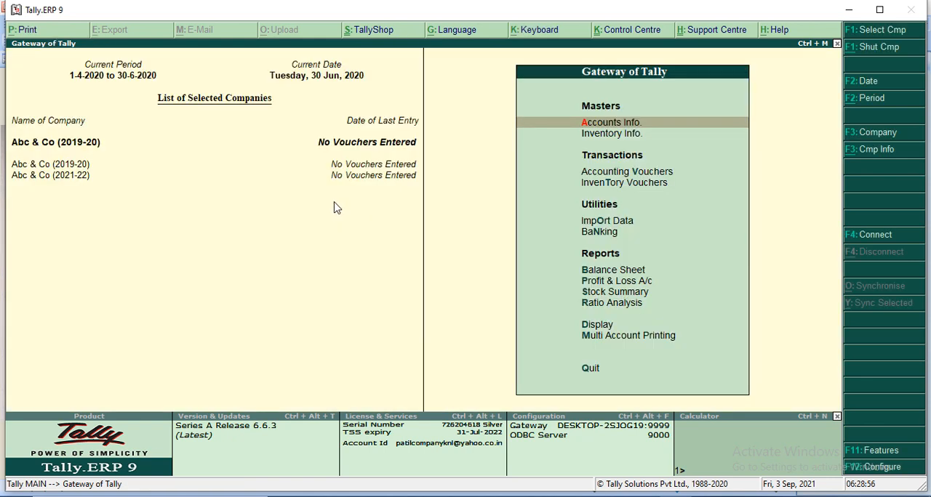
click(836, 416)
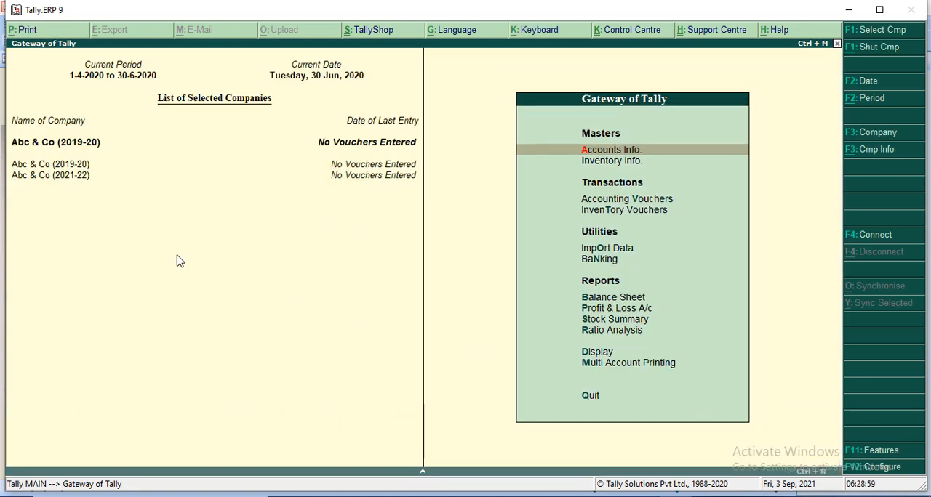
Switch to Abc & Co (2021-22) and back to Abc & Co (2019-20) directly in the selected companies, and maximize the window
click(51, 177)
click(69, 164)
click(879, 9)
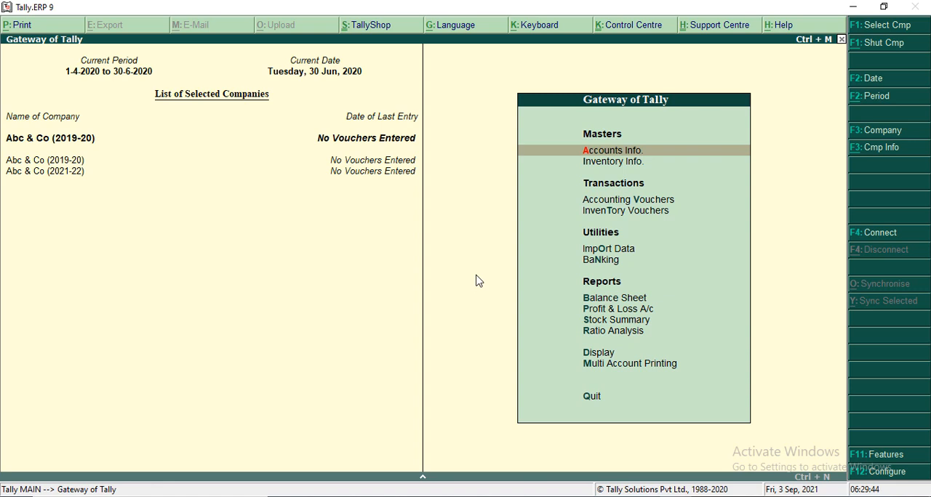
Open Accounting Vouchers for Abc & Co (2019-20) from the Gateway of Tally
key(Down)
key(Down)
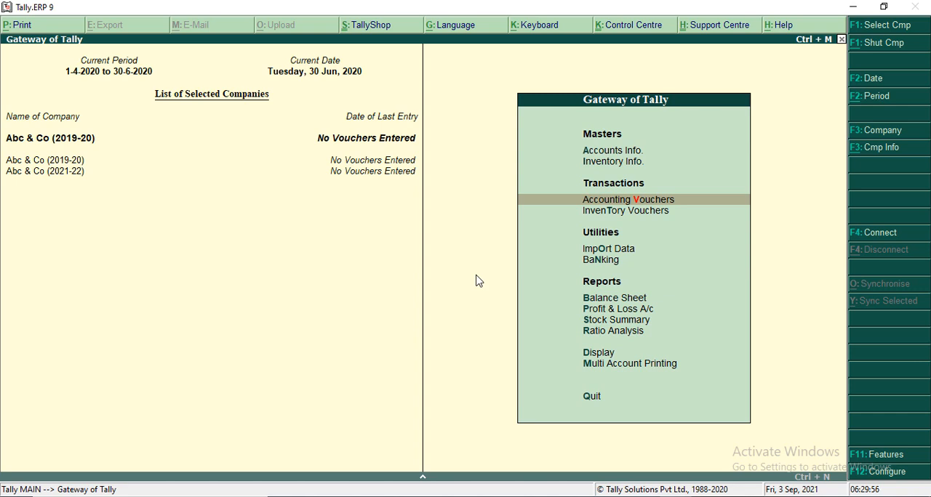
key(Return)
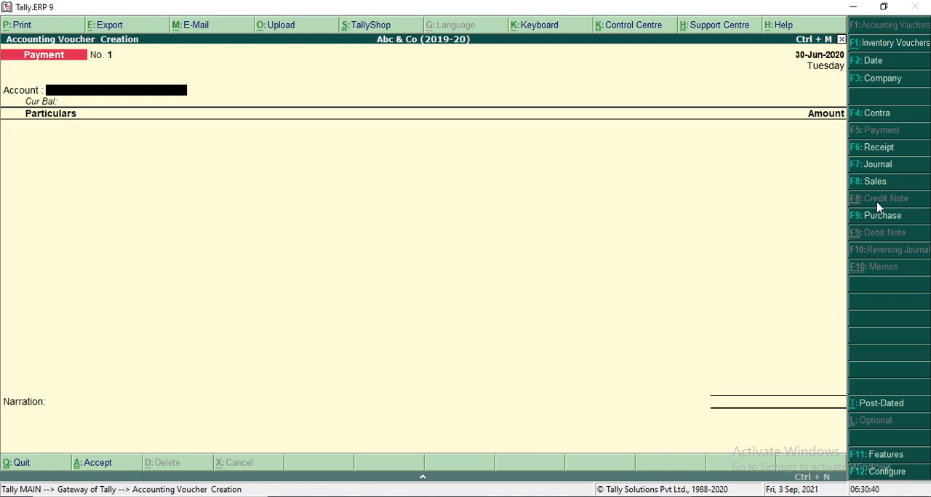
Go through the Contra, Payment, Receipt, Journal, Sales and Purchase voucher types in turn to view each entry form
key(F4)
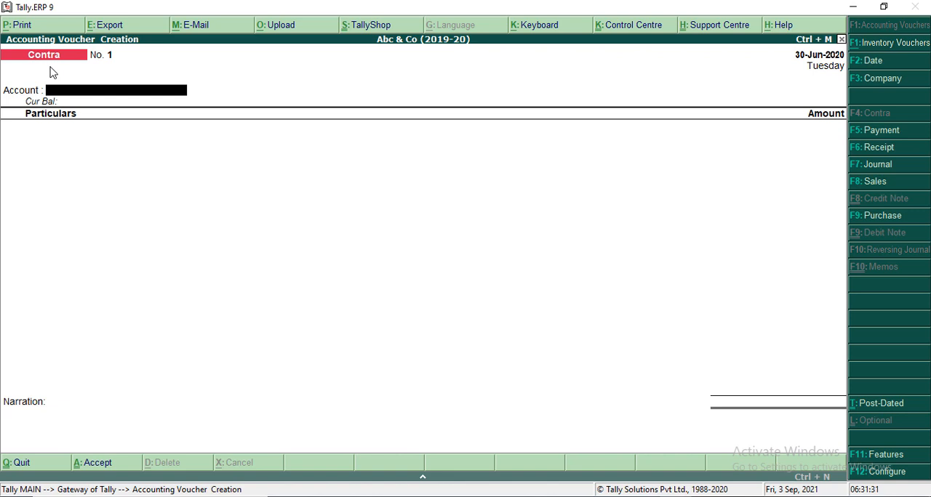
key(F5)
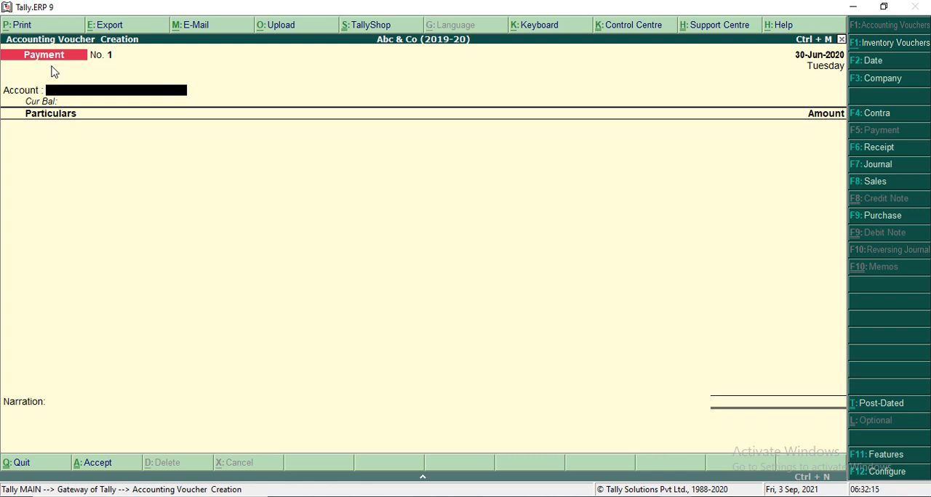
key(F6)
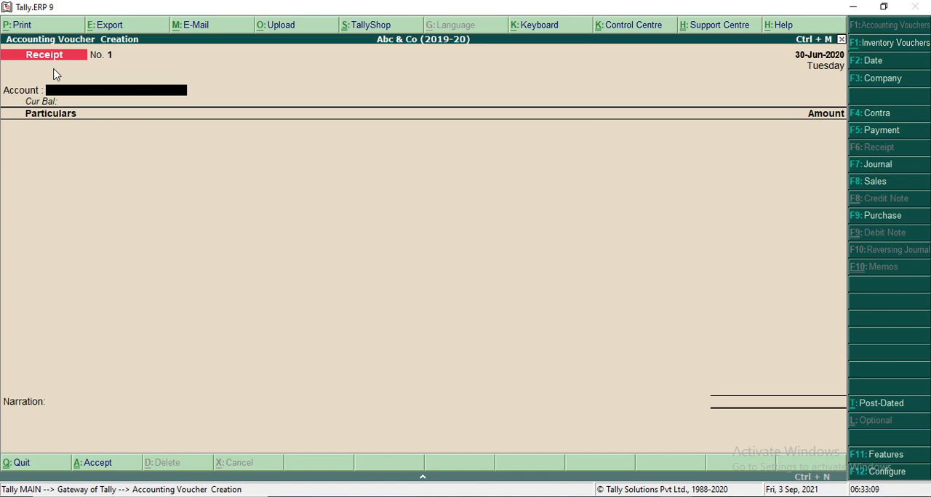
key(F7)
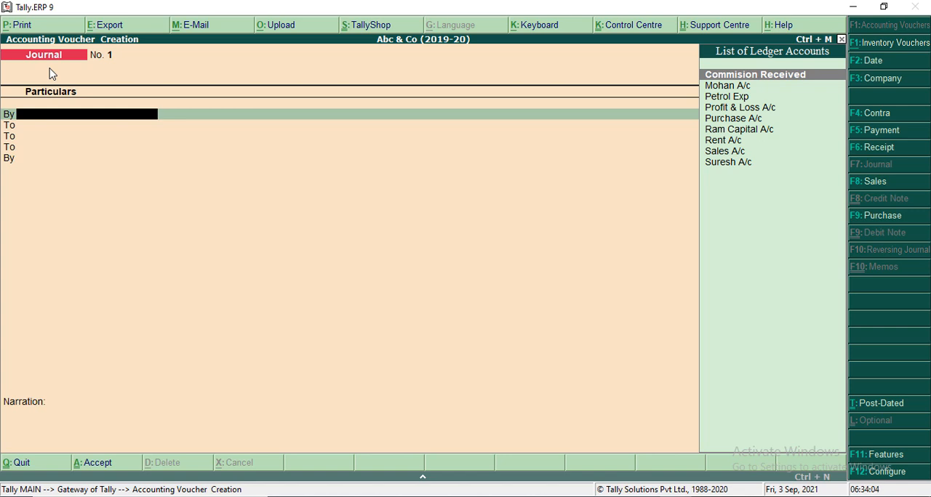
key(F8)
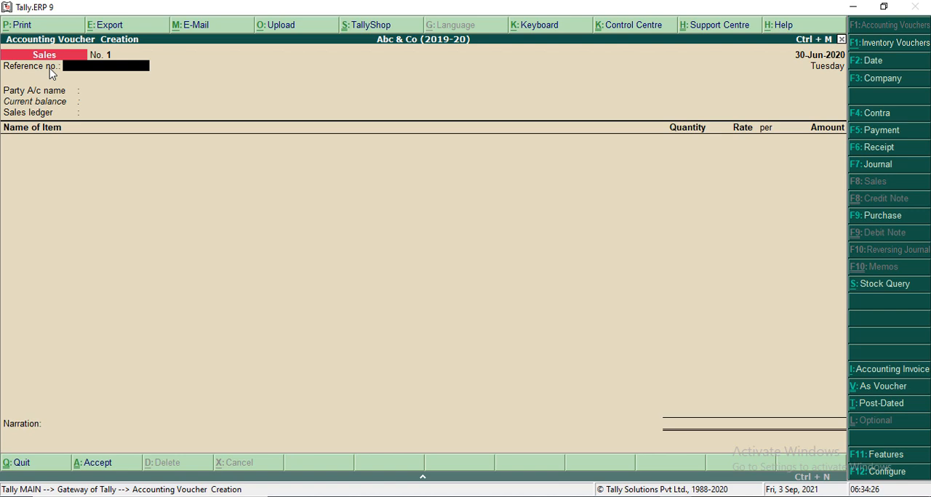
key(Return)
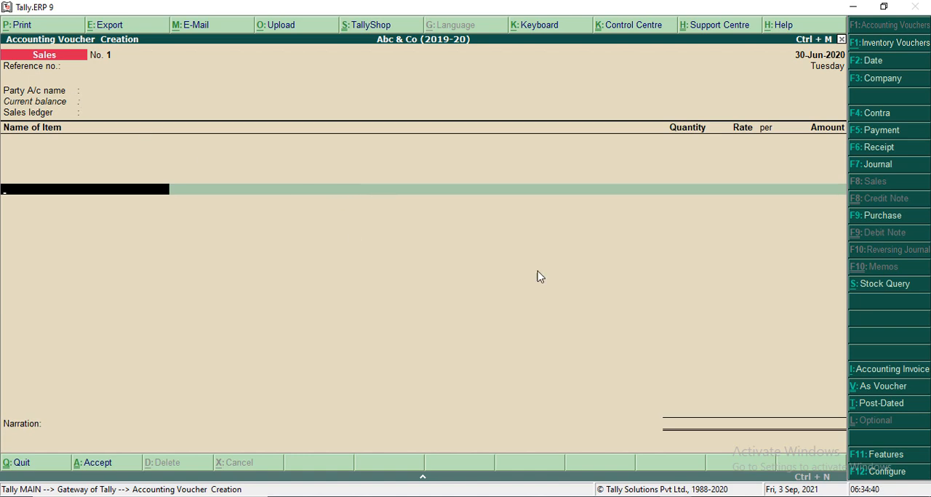
click(877, 217)
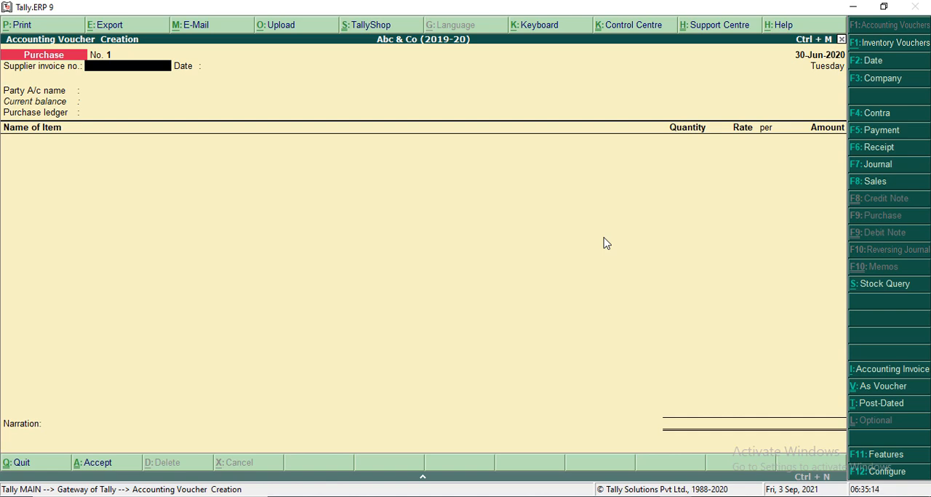
Review the company's accounting features and the purchase invoice configuration, and return to the Purchase voucher without changing anything
key(F11)
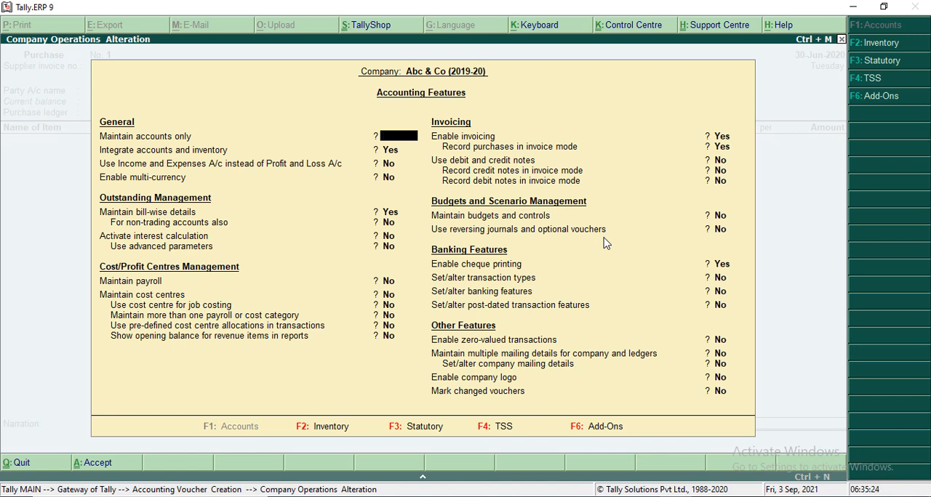
key(Escape)
key(Return)
key(F12)
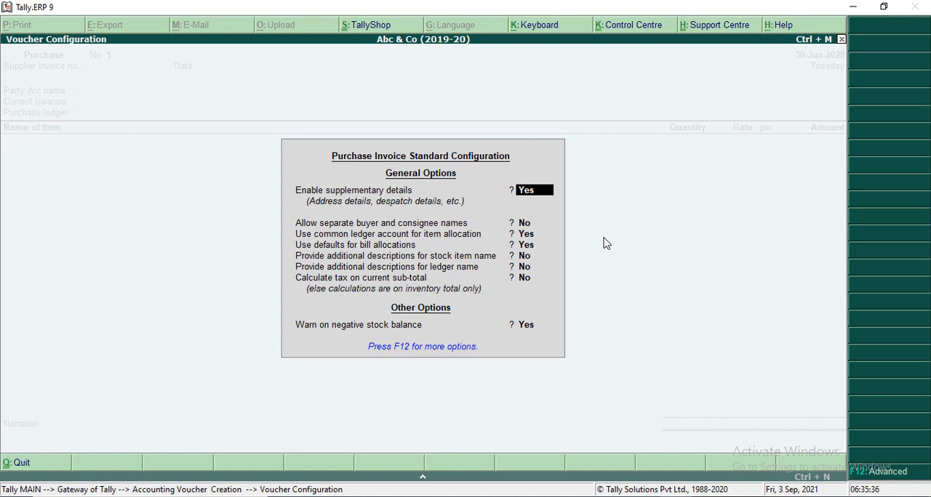
key(Escape)
key(Escape)
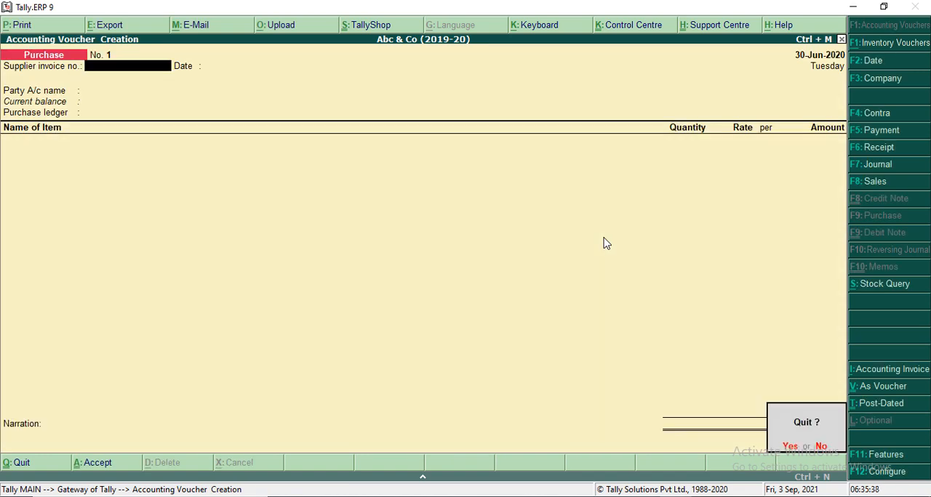
key(n)
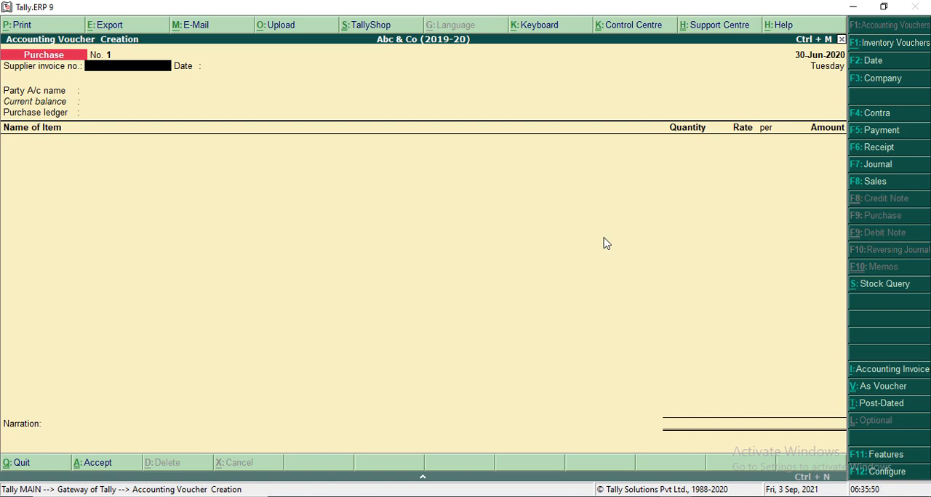
Quit voucher creation to the Gateway of Tally and reopen Accounting Vouchers
key(Escape)
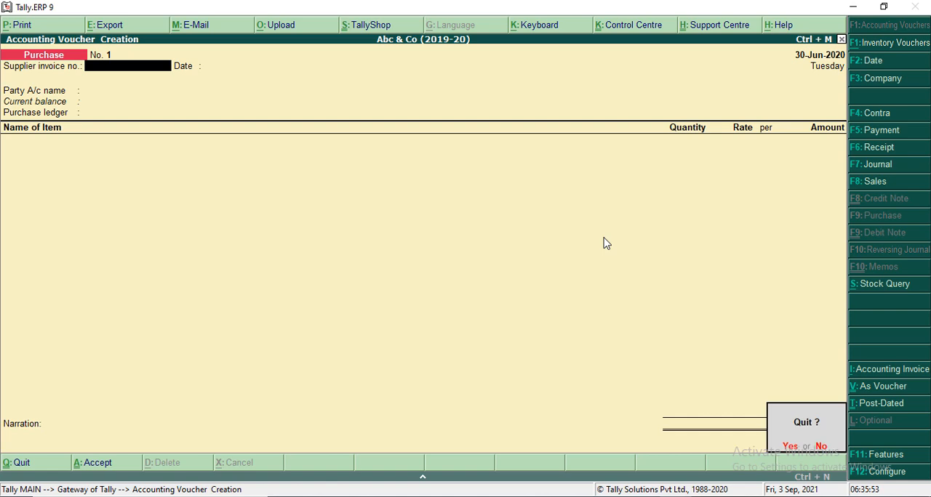
key(y)
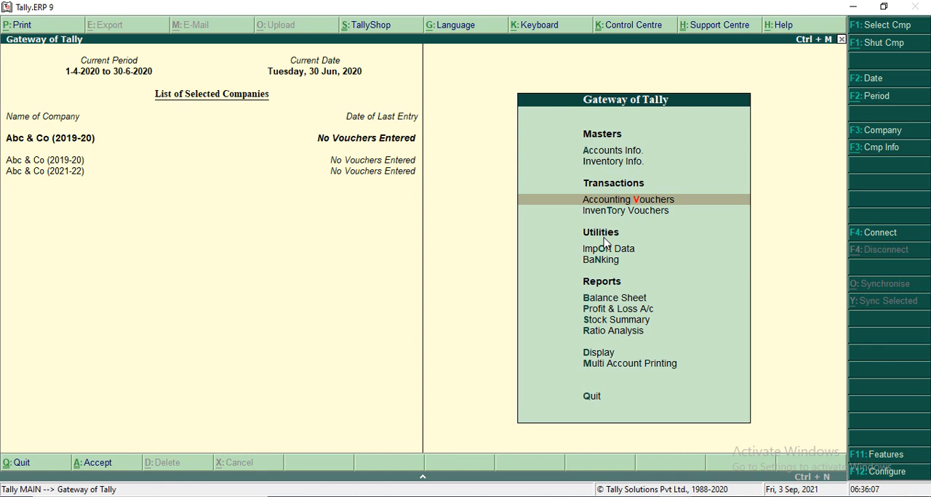
key(Return)
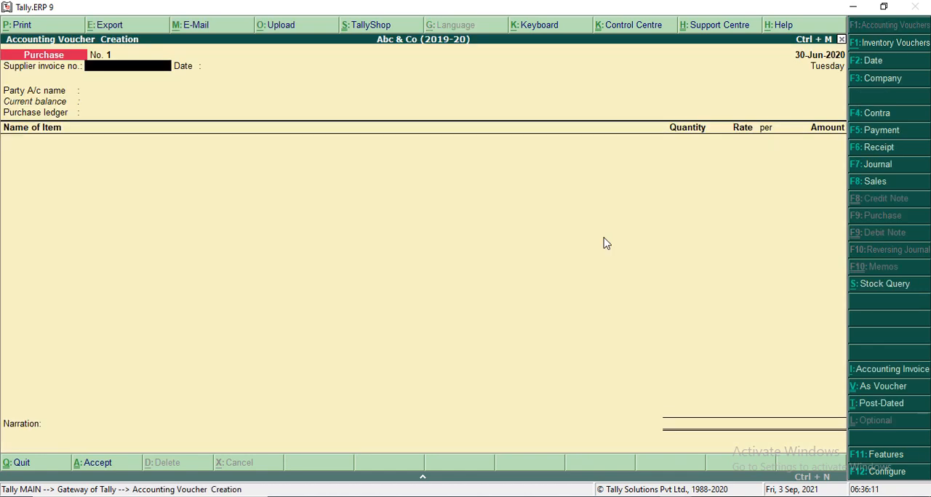
Switch to the journal entries PDF in Chrome to read the first transactions, and return to Tally.ERP 9
key(alt+Tab)
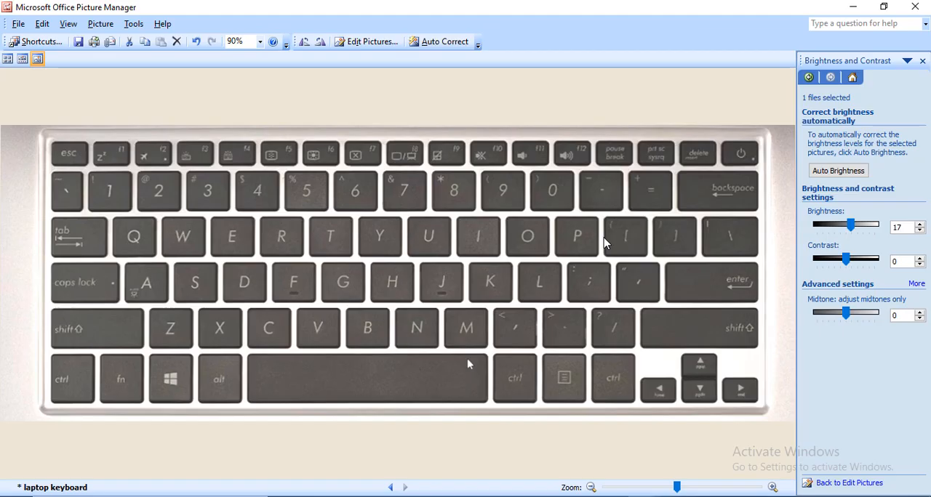
key(alt+Tab)
key(alt+Tab)
key(alt+Tab)
key(alt+Tab)
key(alt+Tab)
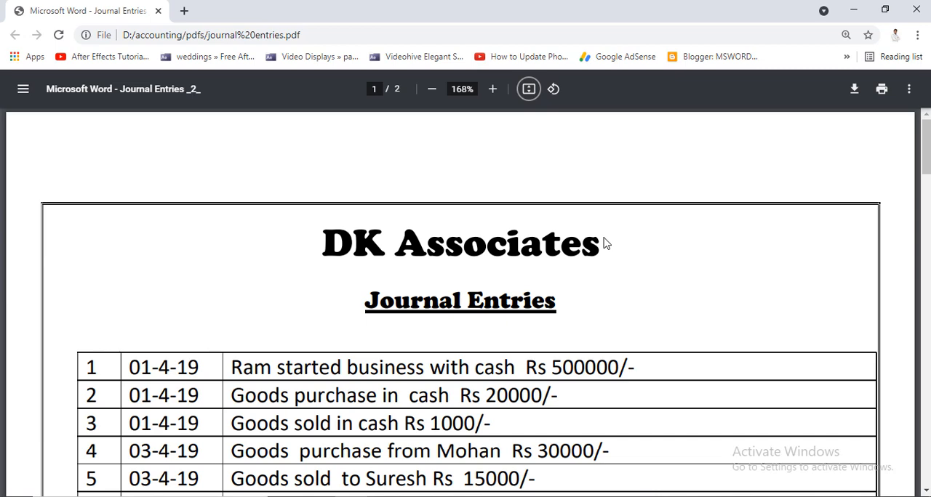
key(alt+Tab)
key(alt+Tab)
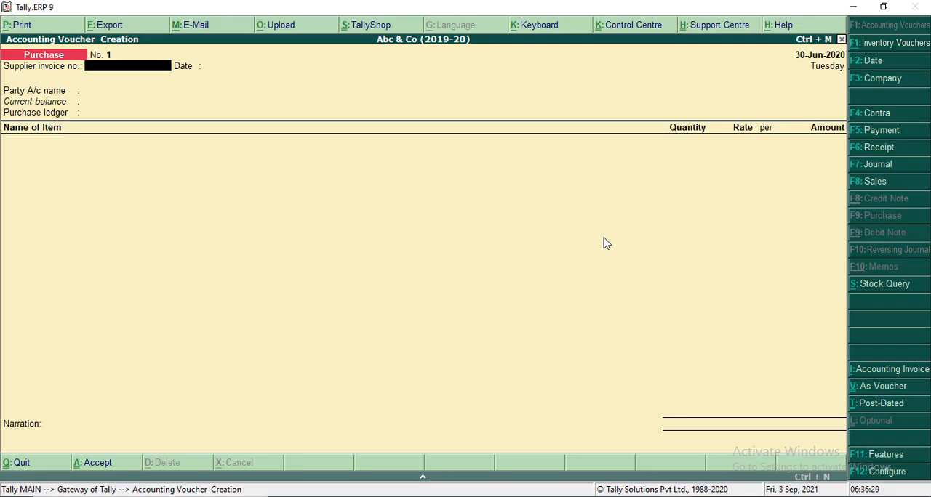
Change to a Receipt voucher and set its voucher date to 1-4-2020
key(F6)
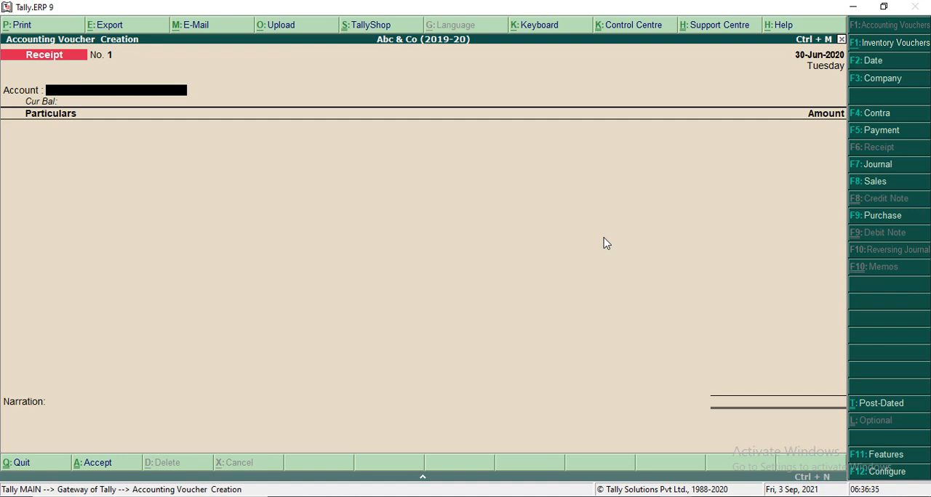
key(F2)
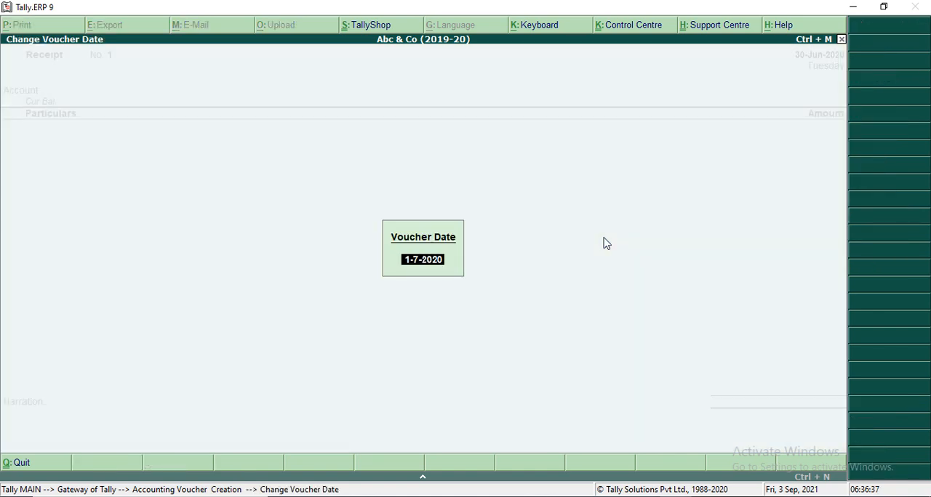
text(01.4.19)
key(Return)
text(02)
key(BackSpace)
key(BackSpace)
text(1-4)
key(Return)
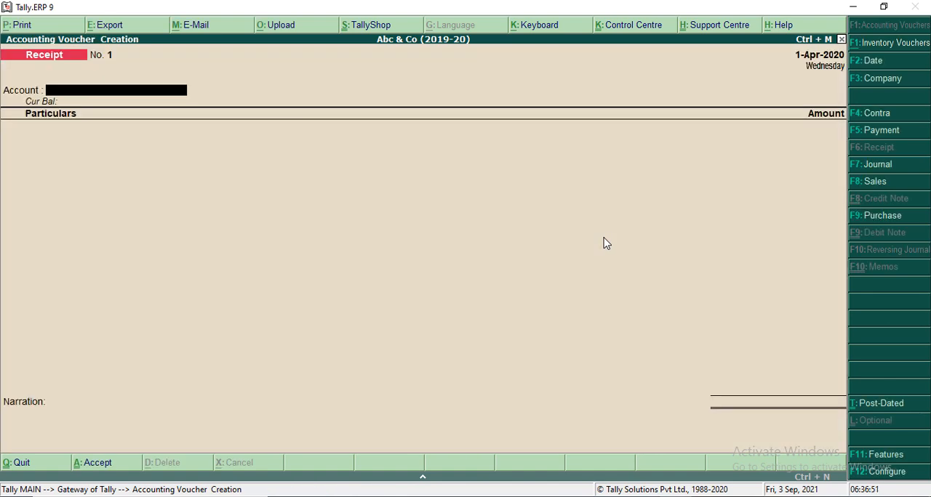
Fill the receipt with the Cash account and credit the owner's capital ledger with 500000
text(Cas)
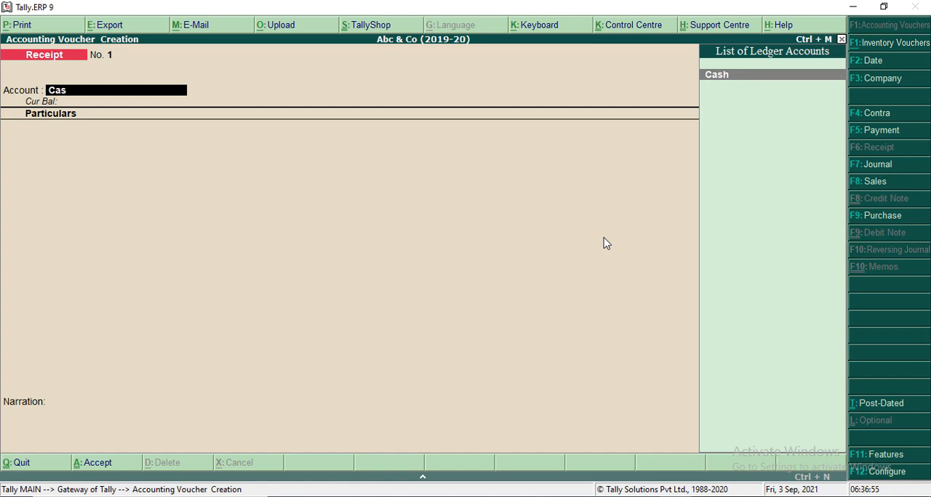
key(Return)
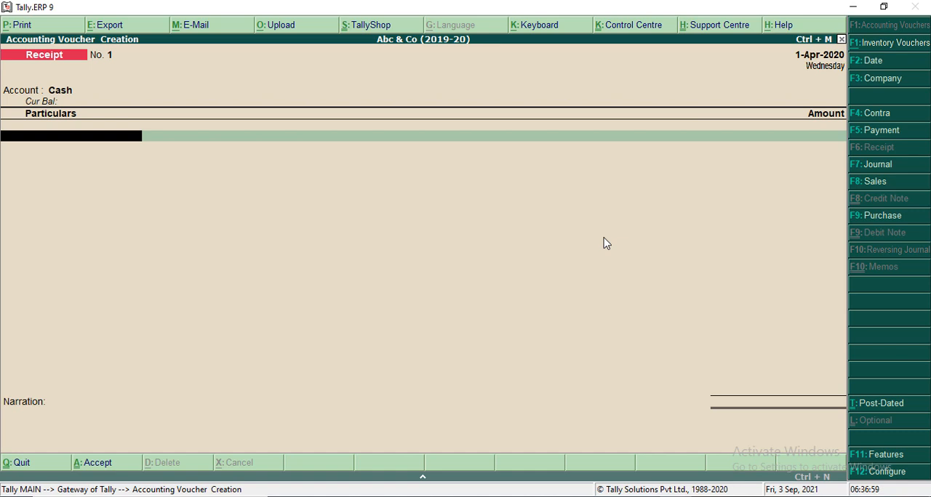
text(Ram)
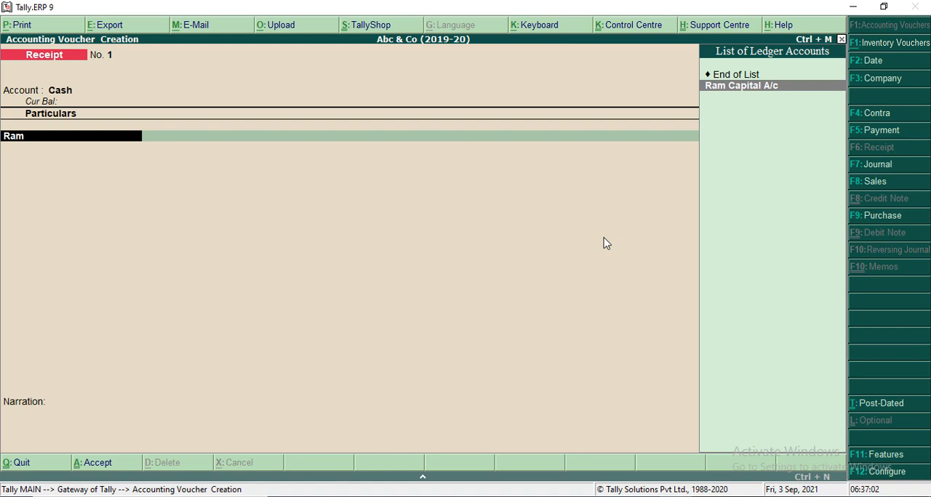
key(Return)
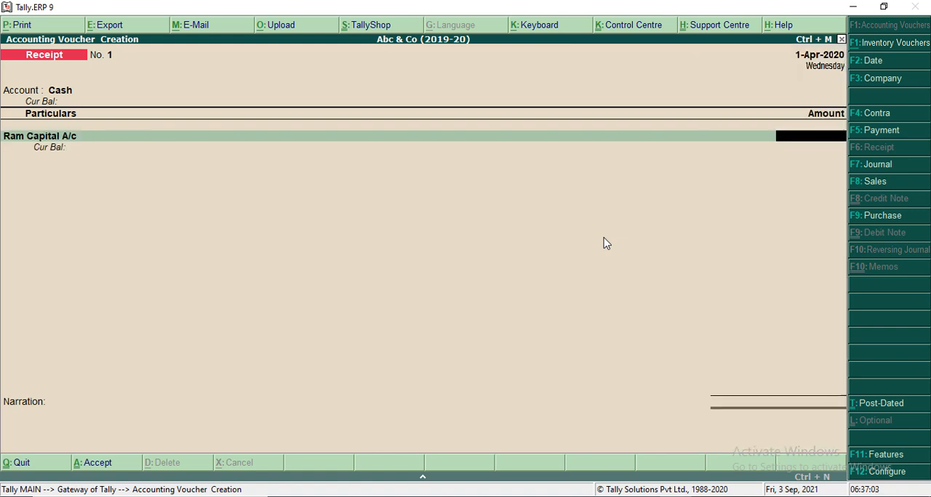
text(500000)
key(Return)
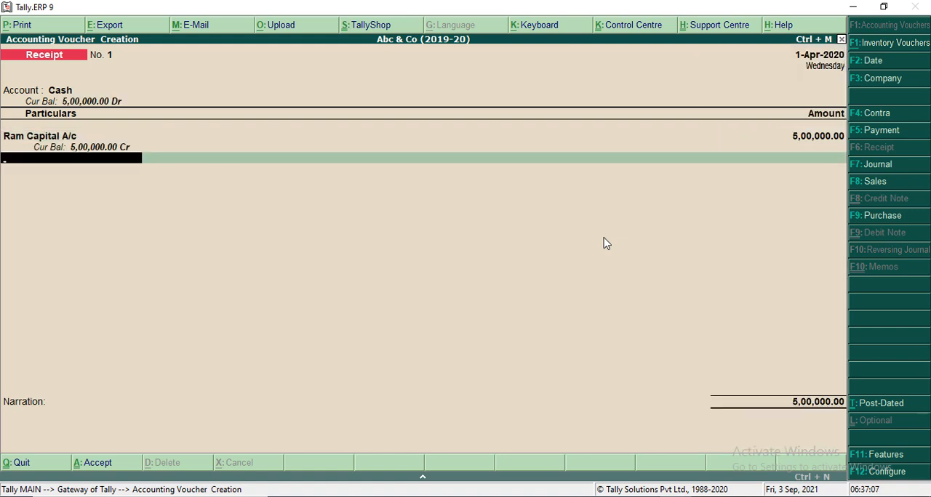
key(Return)
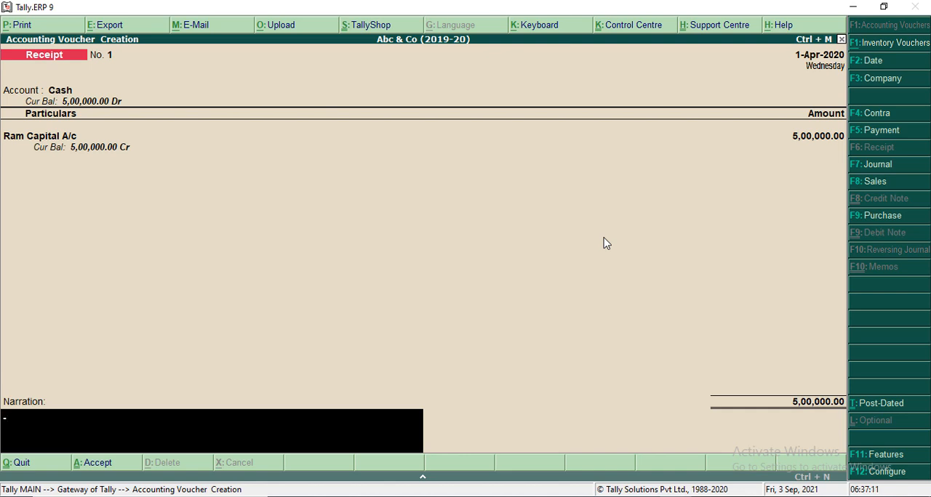
Enter a narration stating that cash was received from the owner, and accept the receipt voucher
text(cash received from)
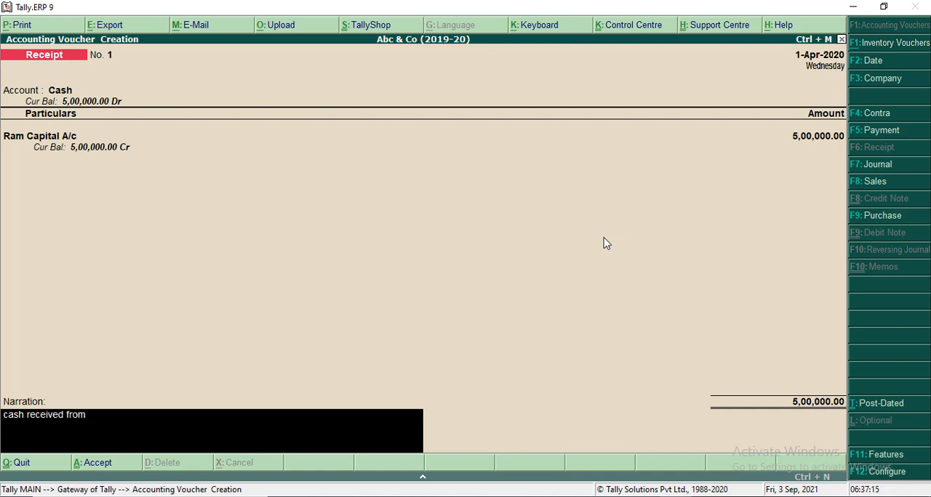
text( aram)
key(BackSpace)
key(BackSpace)
key(BackSpace)
key(BackSpace)
text(ram)
key(Return)
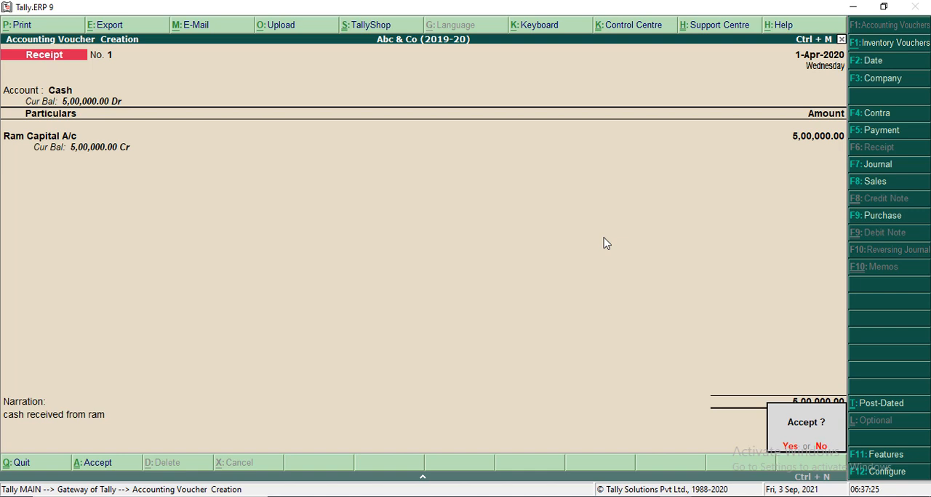
key(y)
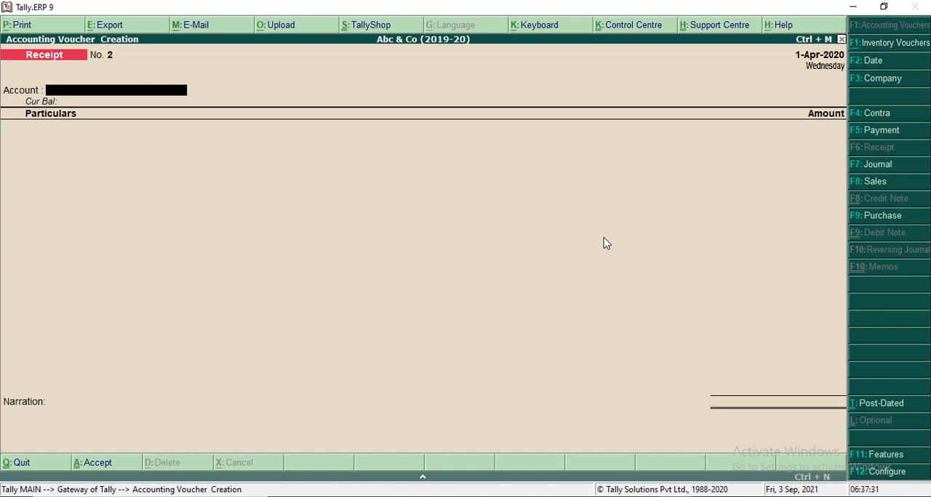
Check the next transaction in the journal entries PDF in Chrome, and bring up a Purchase voucher in Tally.ERP 9 after viewing Sales
key(alt+Tab)
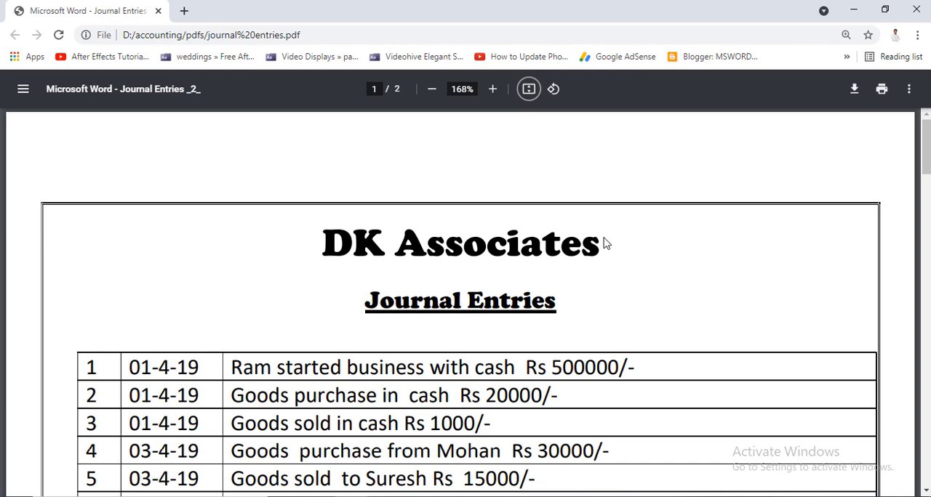
key(alt+Tab)
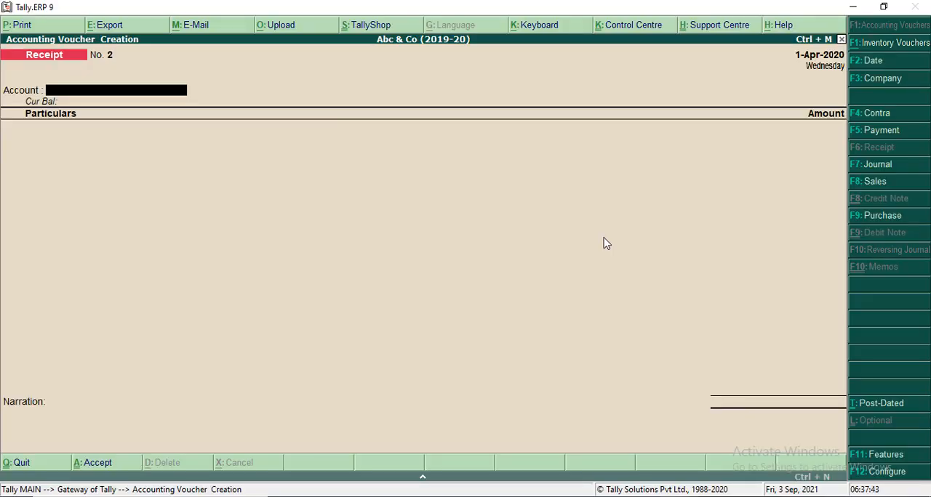
key(F8)
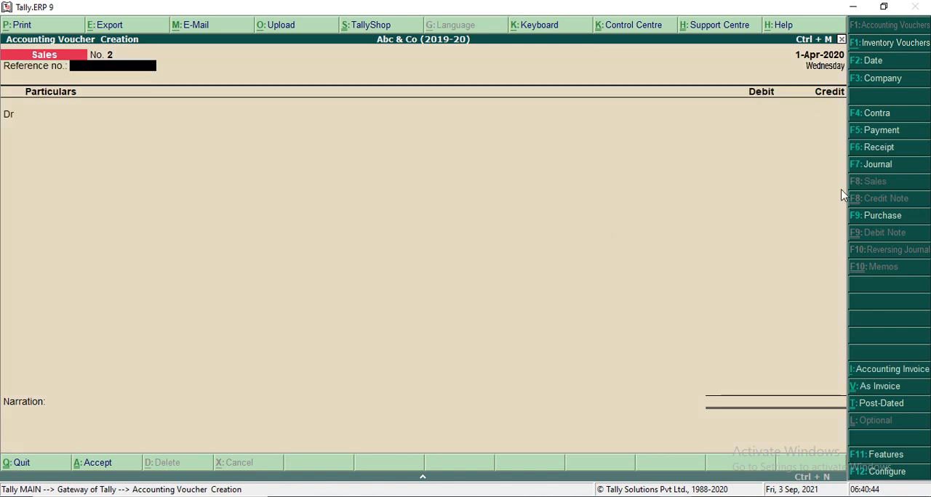
click(863, 217)
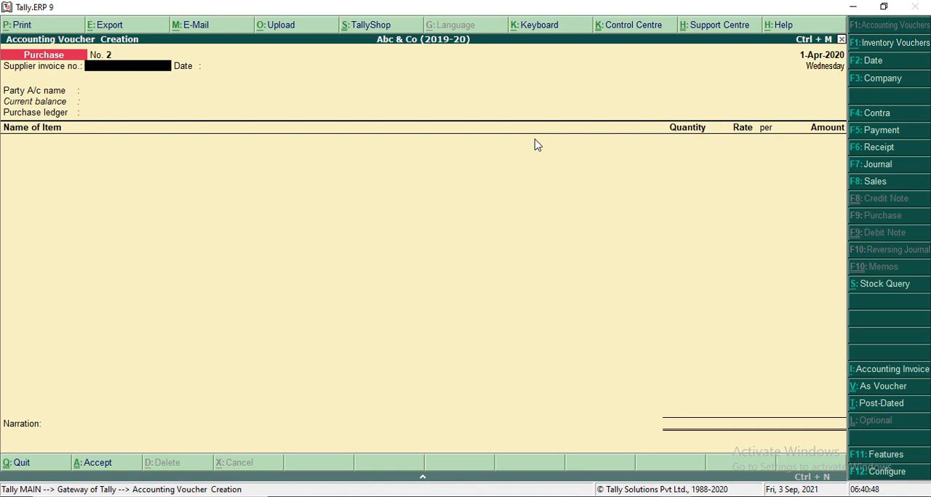
Switch the purchase entry to voucher mode, leave the supplier invoice number and date blank, and pick the supplier's ledger as the credit account
key(ctrl+v)
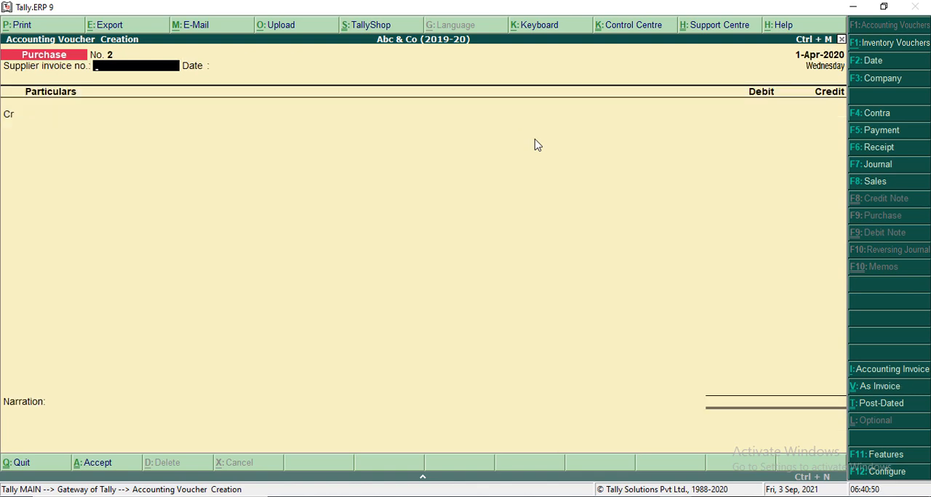
key(Return)
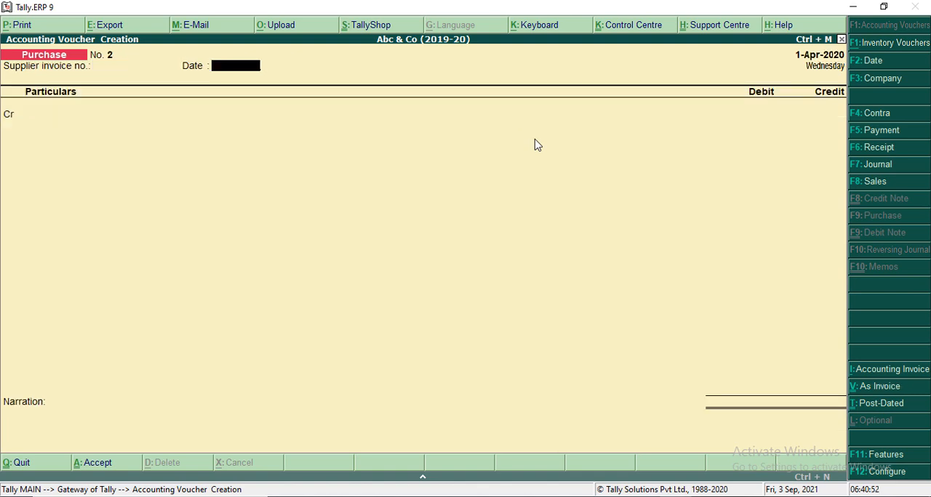
key(Return)
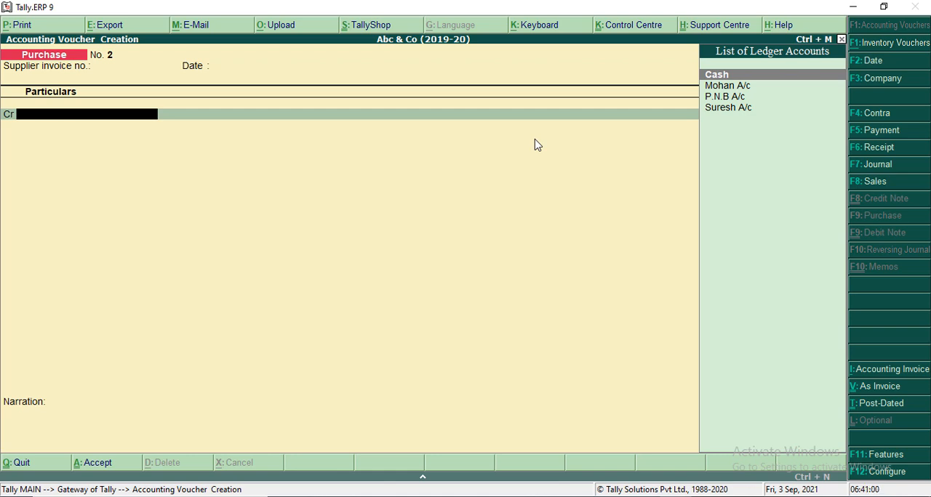
key(Down)
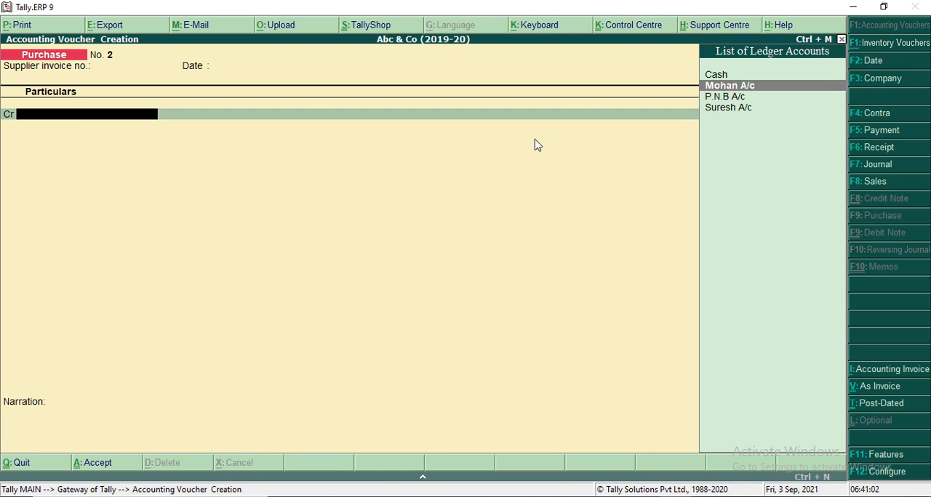
key(Return)
key(ctrl+a)
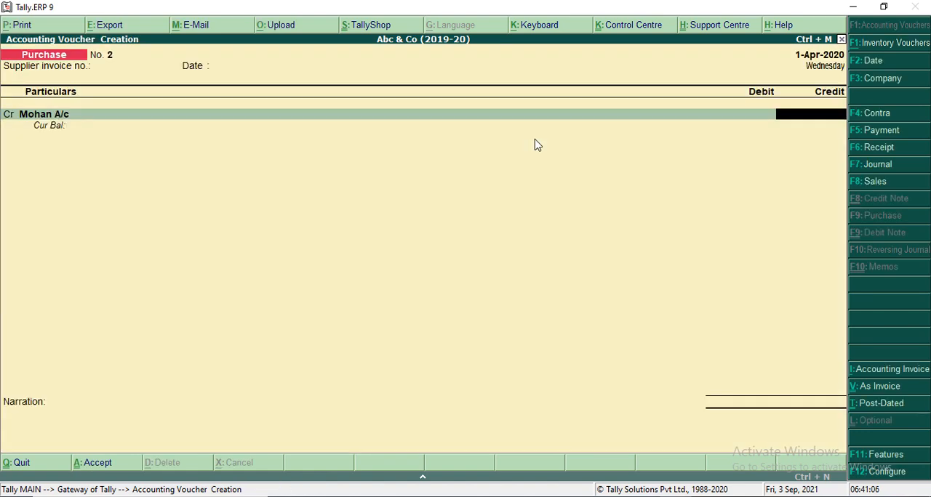
Check the goods purchase on credit in the journal entries PDF in Chrome, and credit the supplier's ledger with 30000 in Tally.ERP 9
key(alt+Tab)
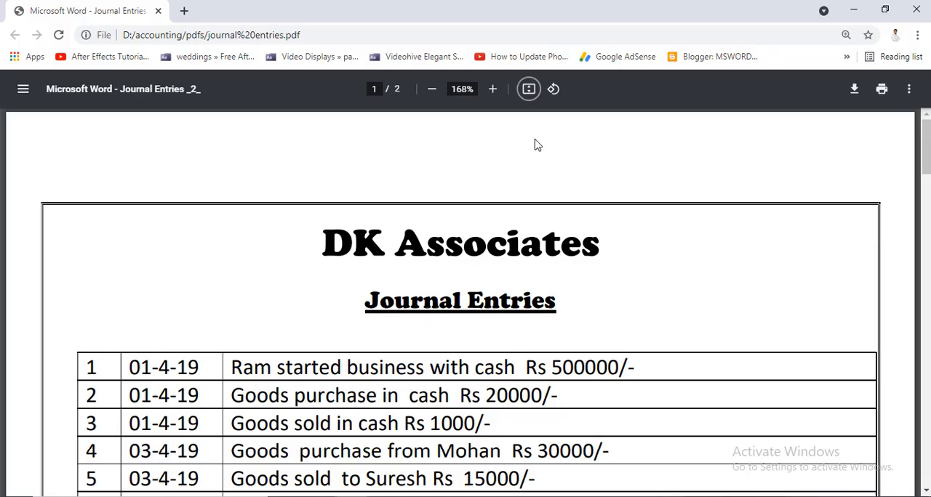
key(alt+Tab)
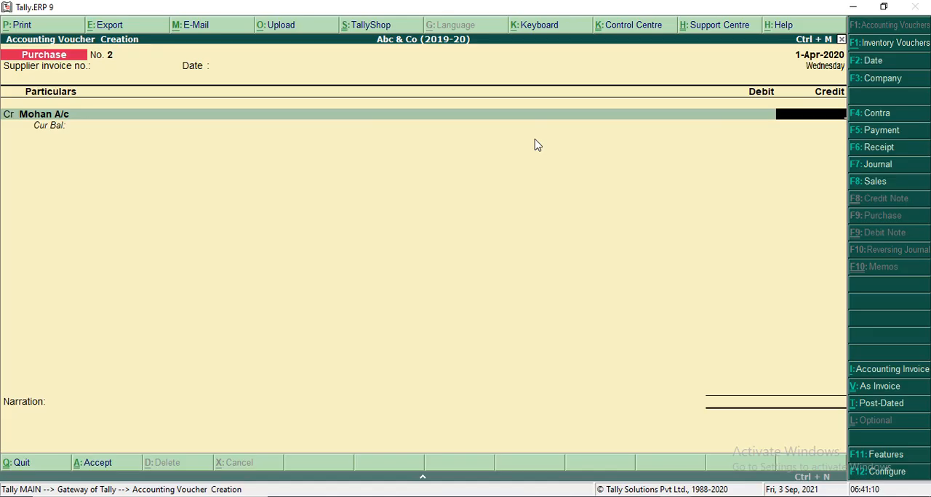
text(30000)
key(Return)
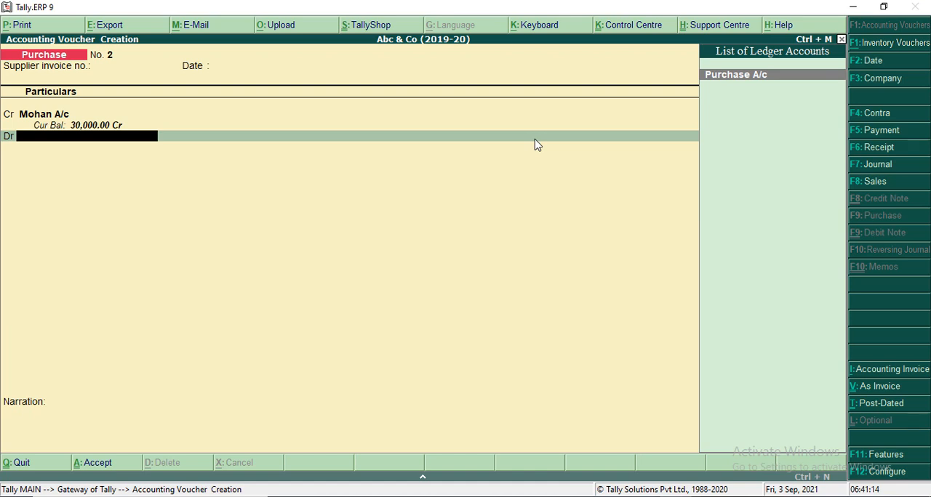
Debit Purchase A/c with 30,000, leave the narration empty, accept the purchase voucher and exit voucher entry
key(Return)
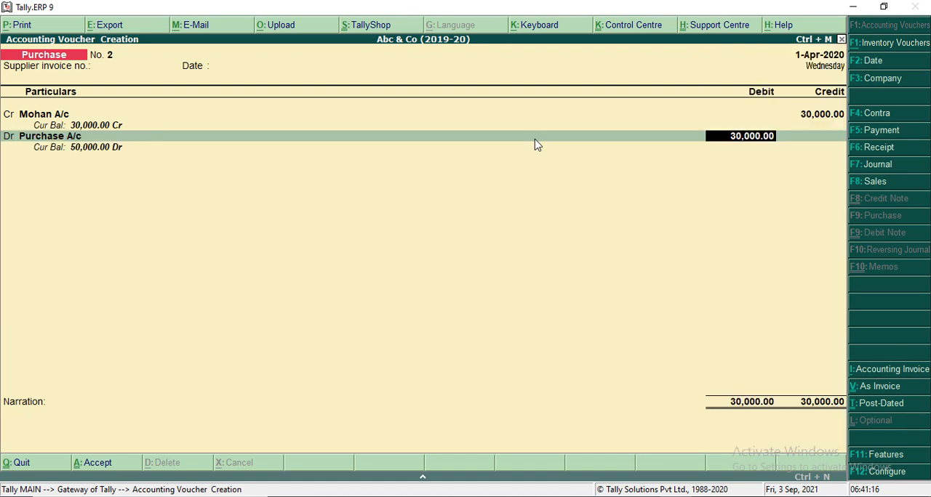
key(Return)
key(Return)
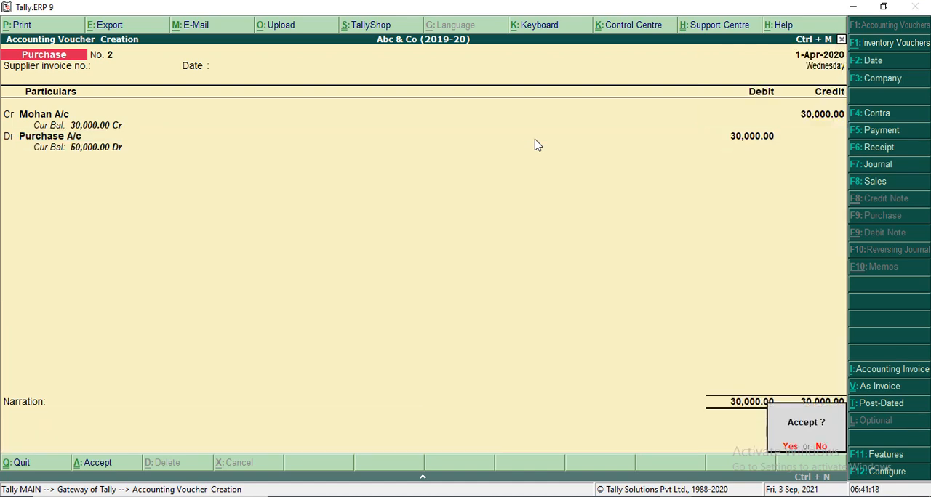
key(y)
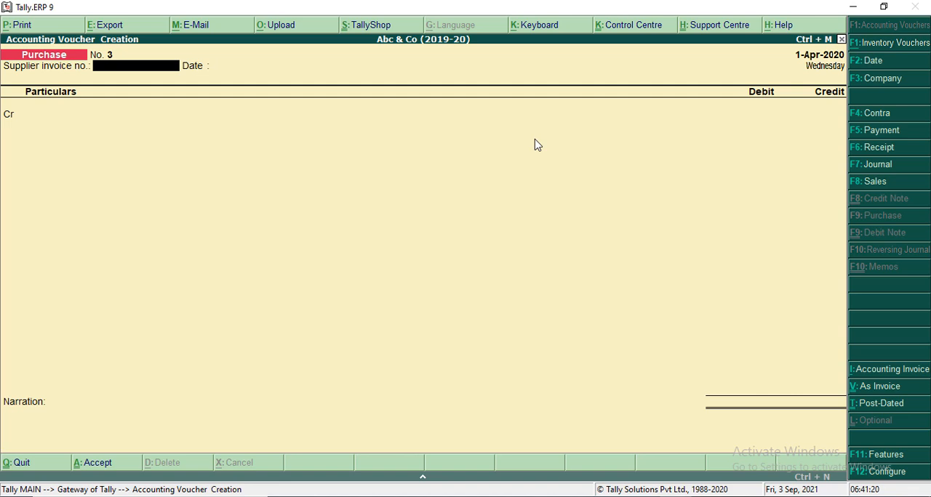
key(Escape)
key(y)
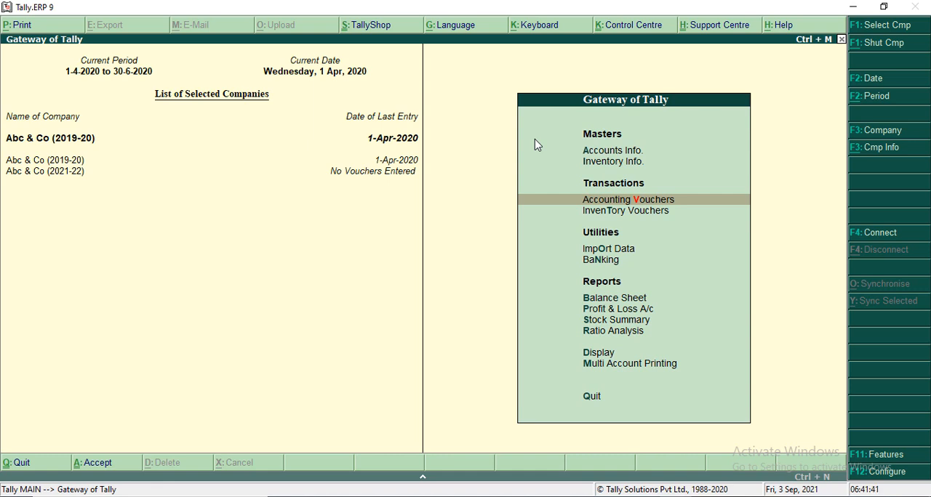
key(Up)
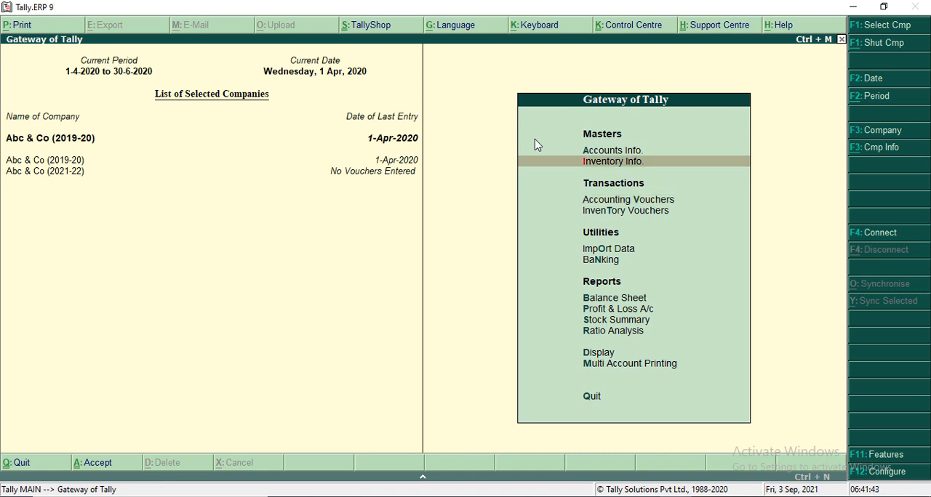
key(Down)
key(Down)
key(Up)
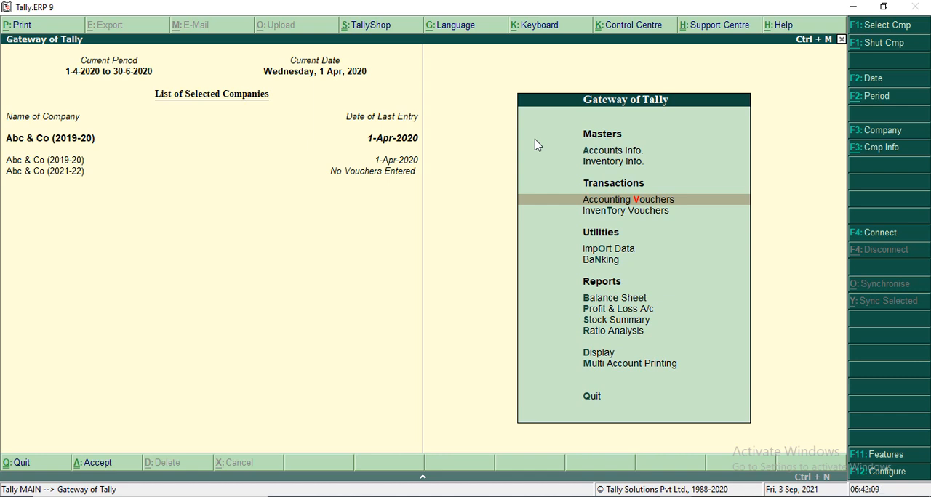
Bring up the Account Books reports from the Gateway of Tally
key(Down)
key(Down)
key(Down)
key(Down)
key(Down)
key(Down)
key(Down)
key(Down)
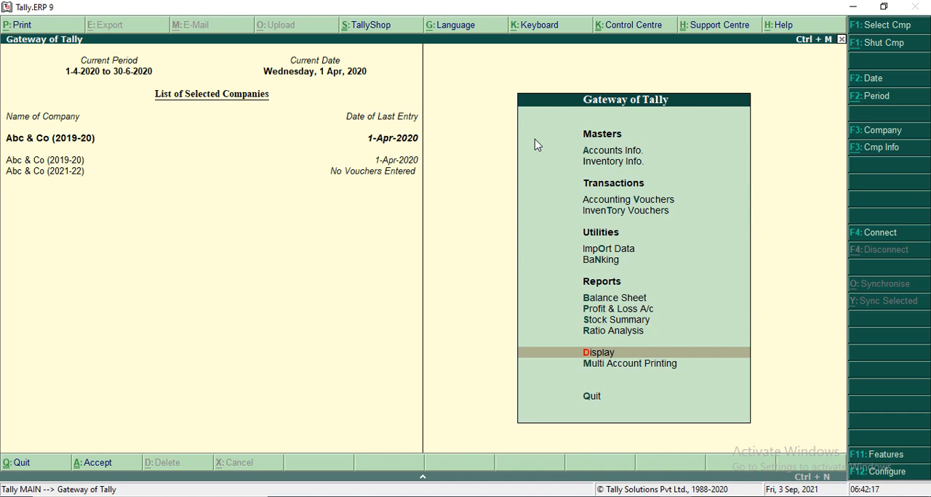
key(Return)
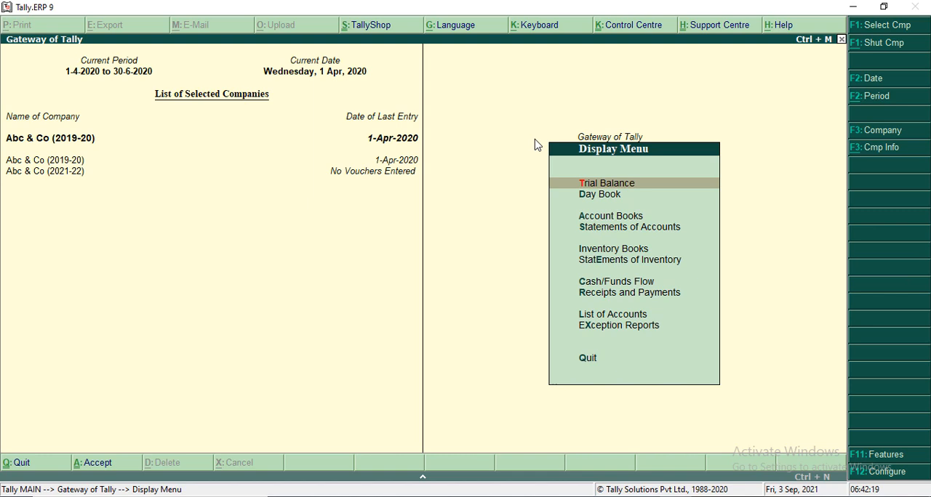
key(Down)
key(Down)
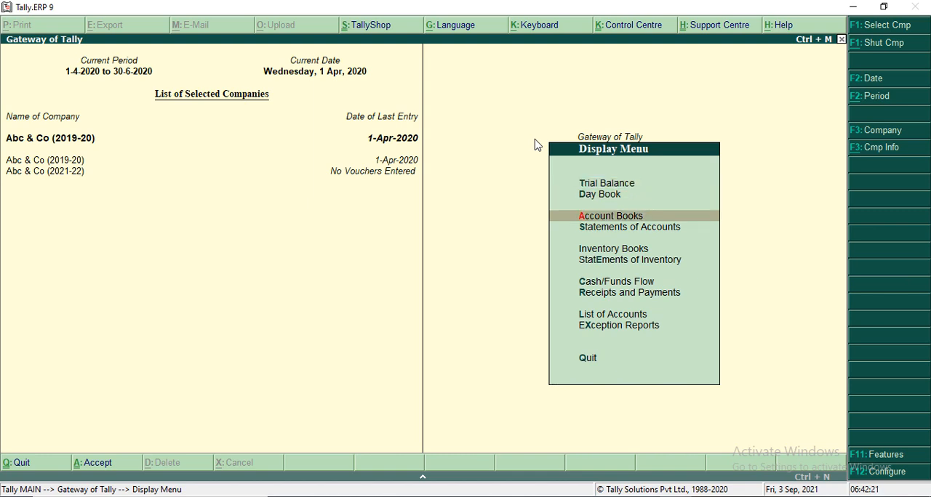
key(Return)
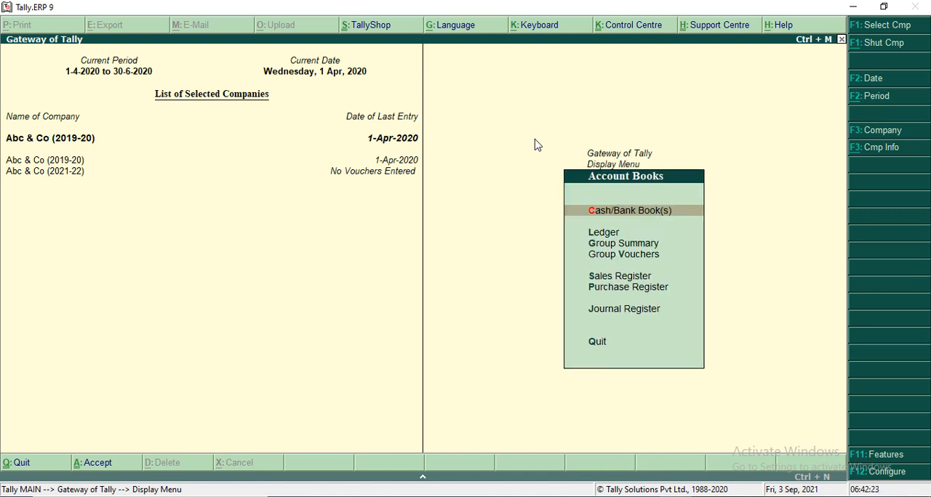
Show the ledger vouchers recorded under Purchase A/c
key(Down)
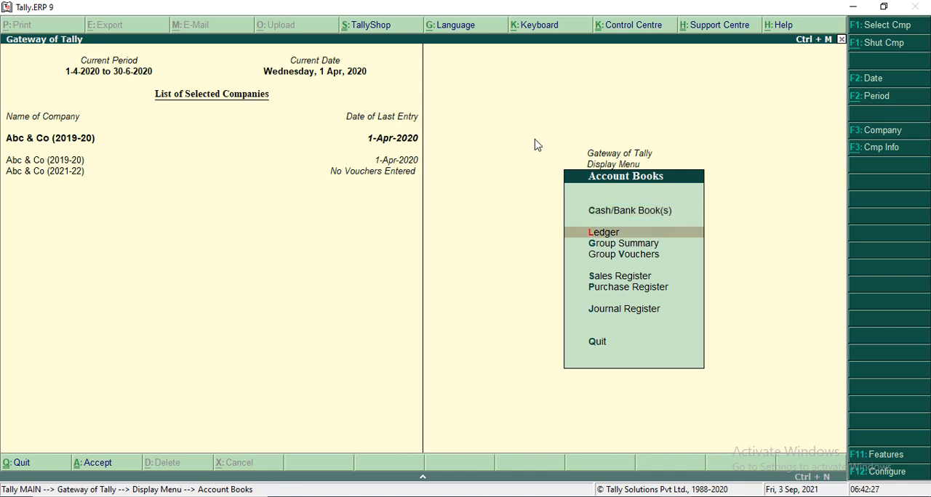
key(Return)
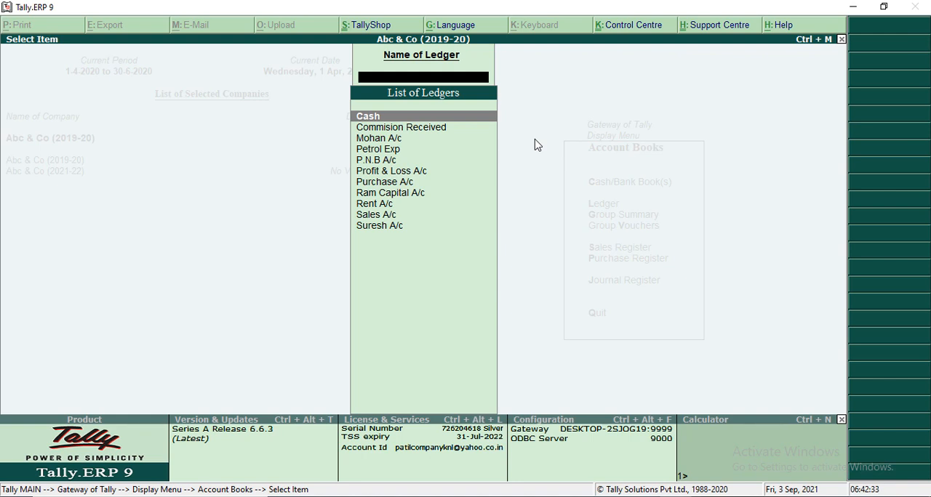
text(pi)
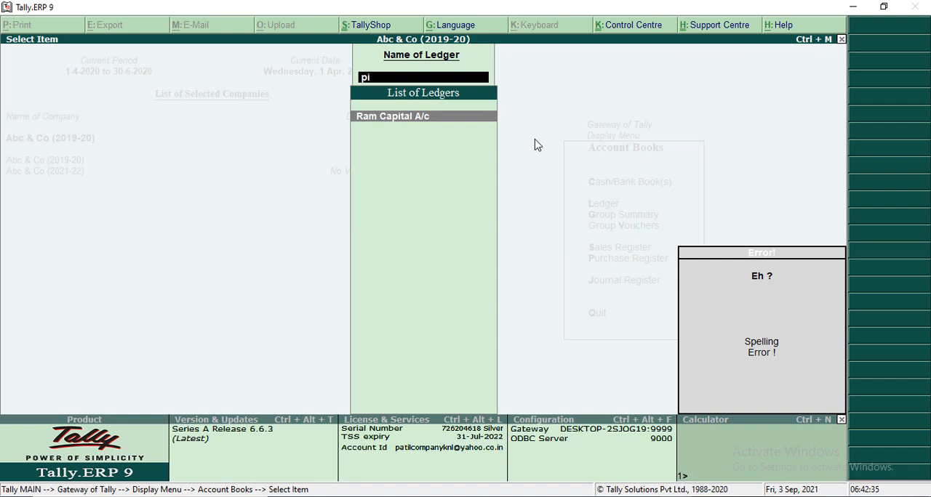
key(BackSpace)
text(ur)
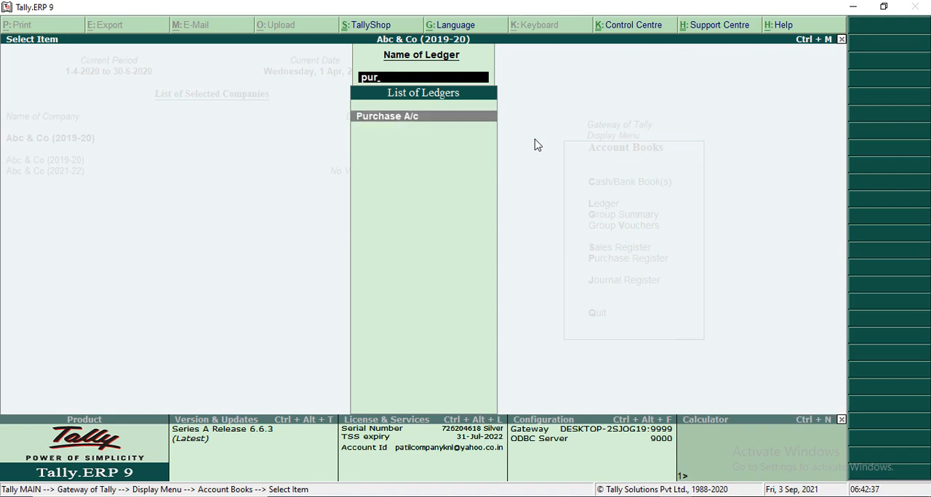
key(Return)
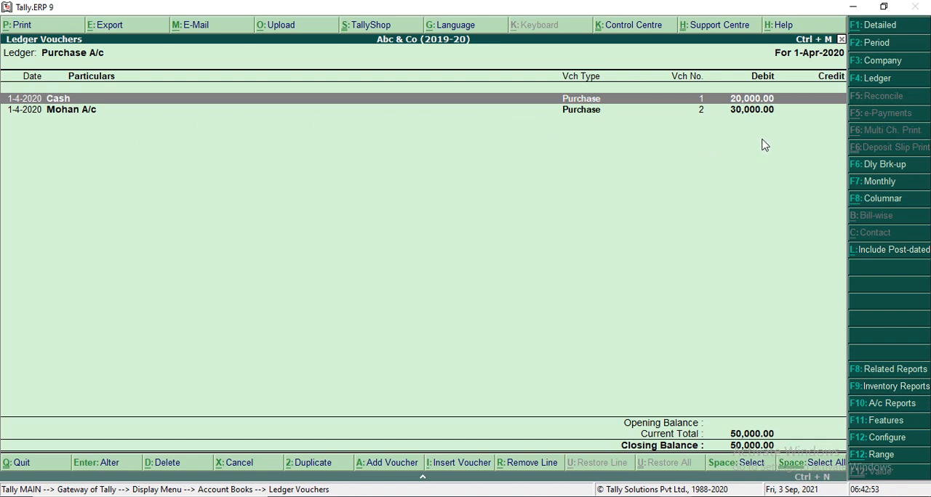
Open the 20,000 cash purchase voucher from the ledger for alteration, go through its fields and supplier details, and accept it again
key(Down)
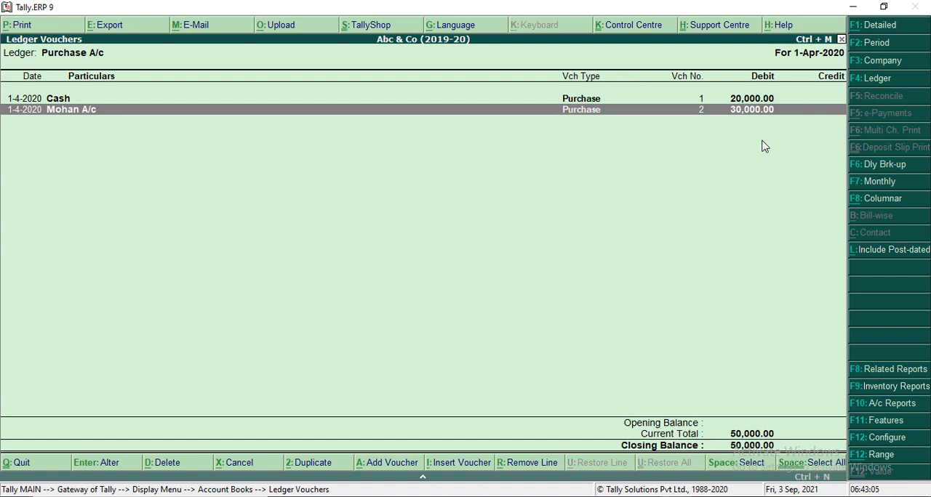
key(Up)
key(Return)
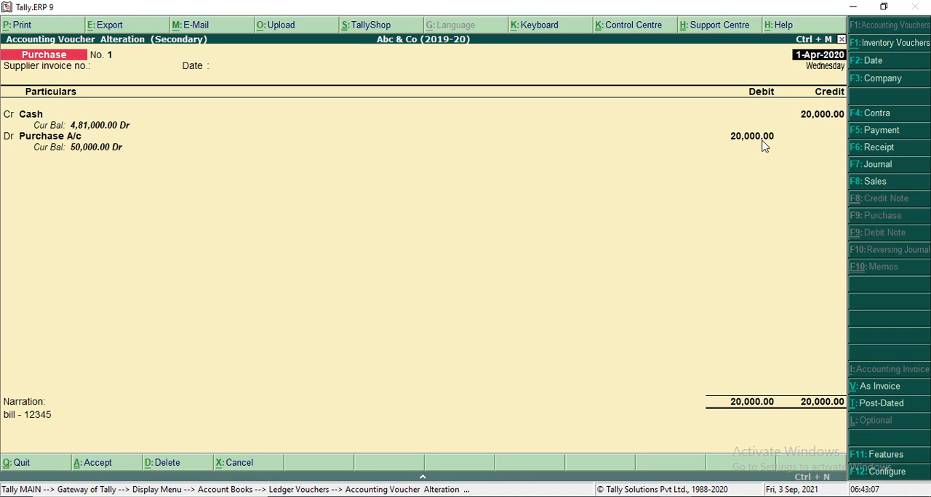
key(Return)
key(Return)
key(Return)
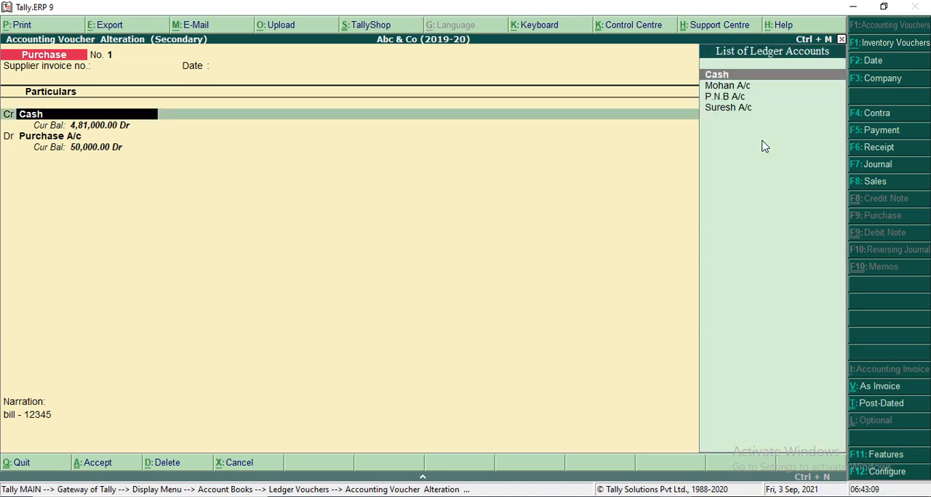
key(Return)
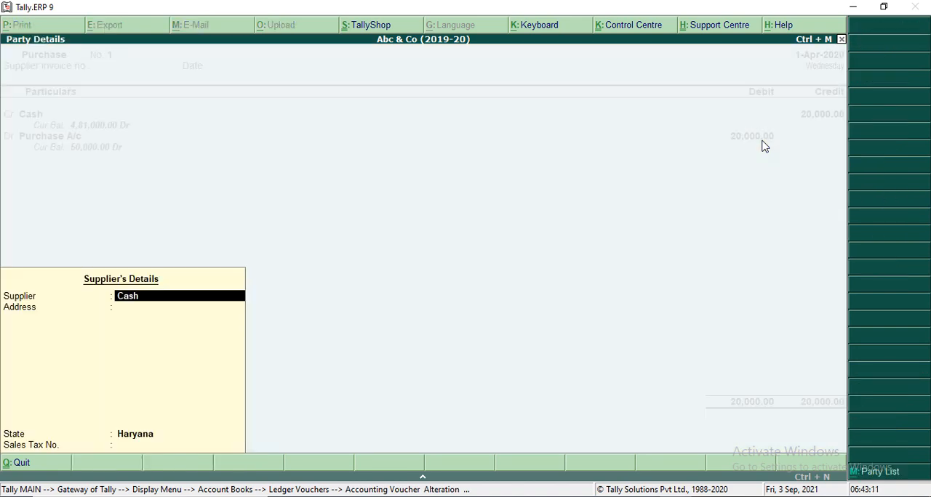
key(Return)
key(Return)
key(Return)
key(Return)
key(Return)
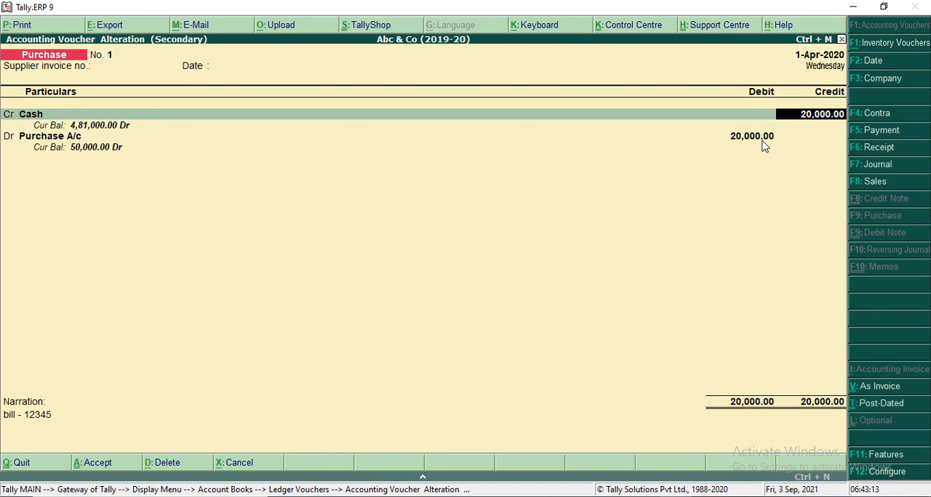
key(Return)
key(Return)
key(Return)
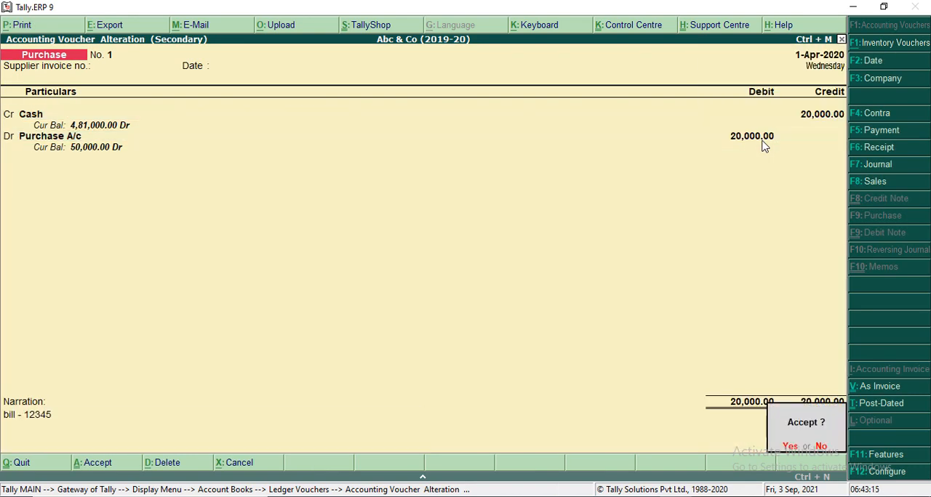
key(Return)
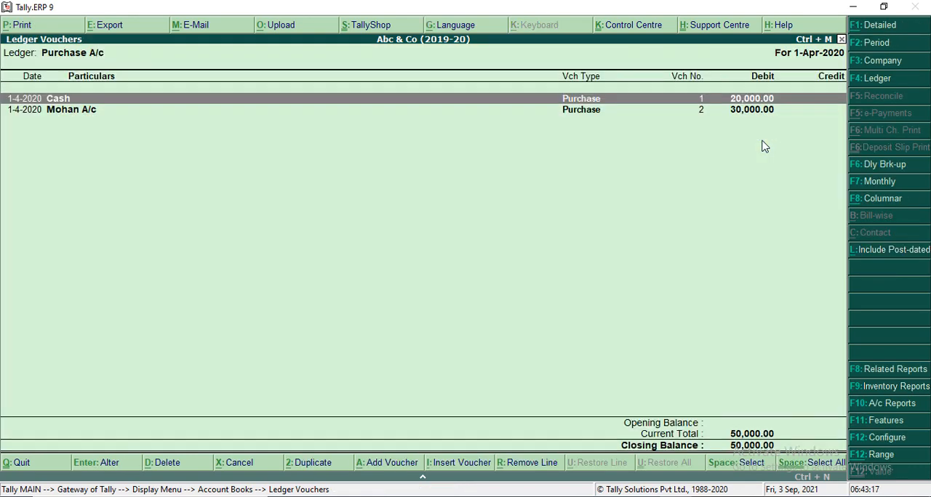
Return to the ledger selection and show the ledger vouchers of Sales A/c
key(Escape)
key(Return)
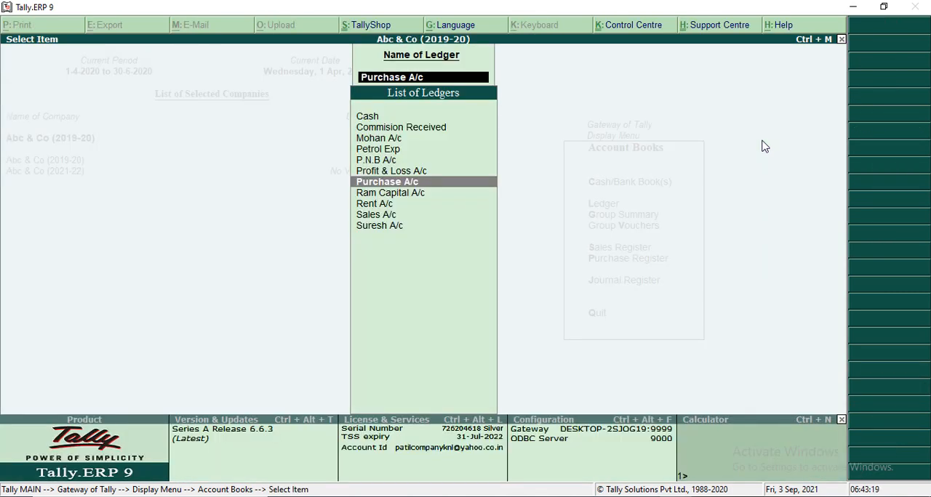
text(Sale)
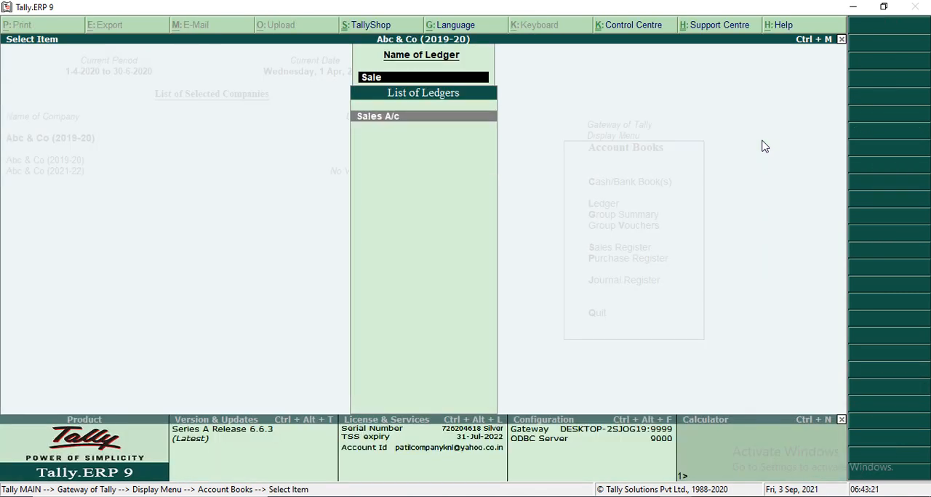
key(Return)
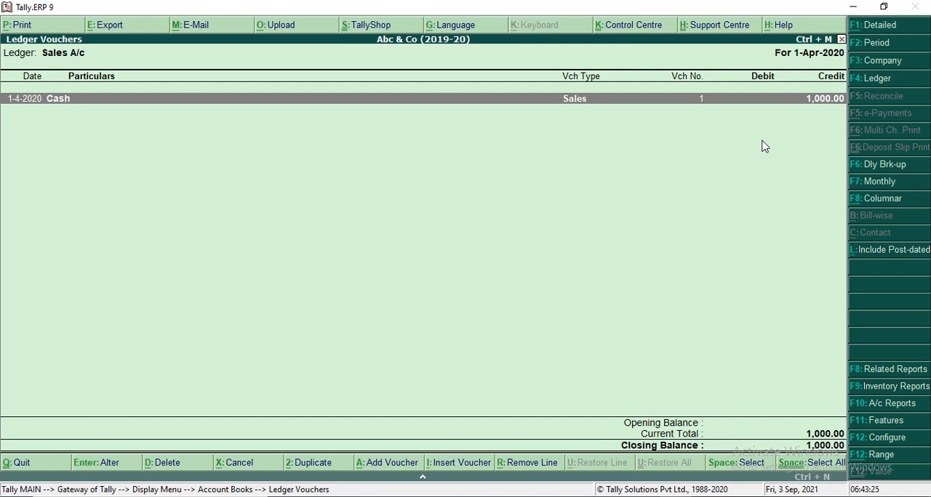
Return to the ledger selection and show the ledger vouchers of the Cash ledger
key(Escape)
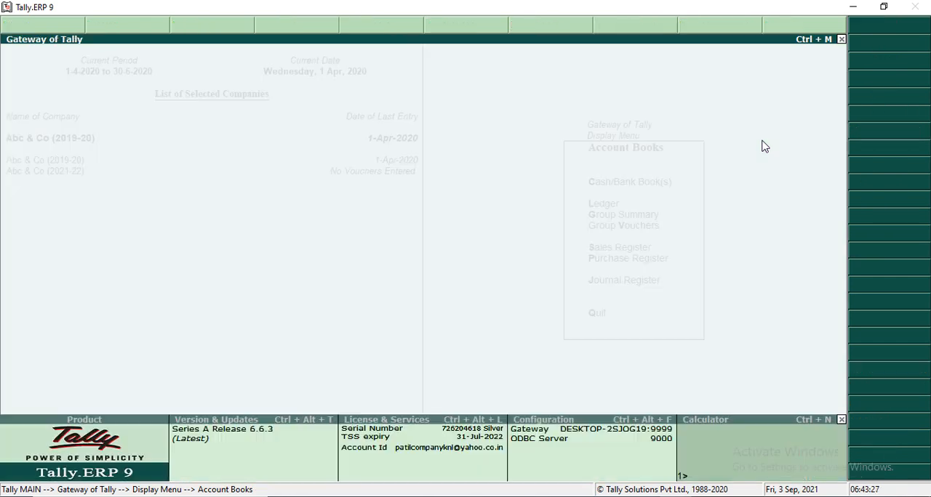
key(Return)
text(Cas)
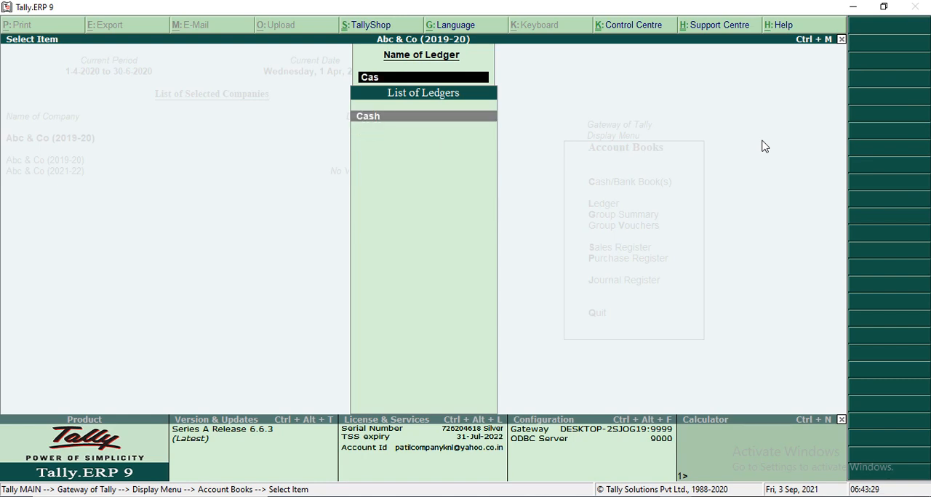
text(h)
key(Return)
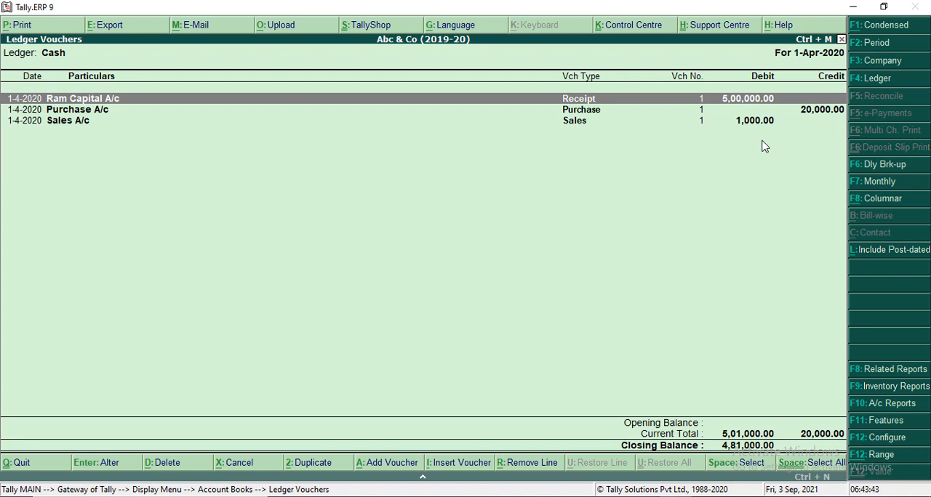
Set the Cash ledger report's period from 1-4-2020 to 30-4-2020
key(F2)
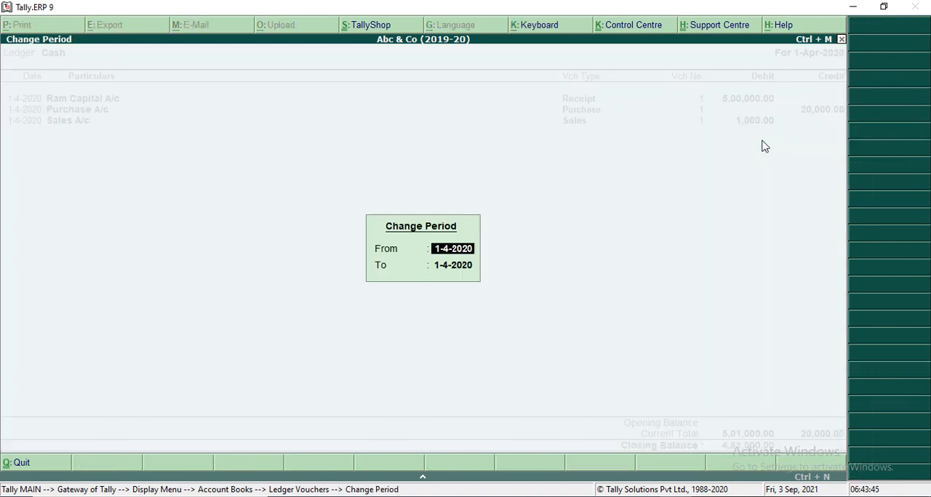
key(Return)
text(30.4)
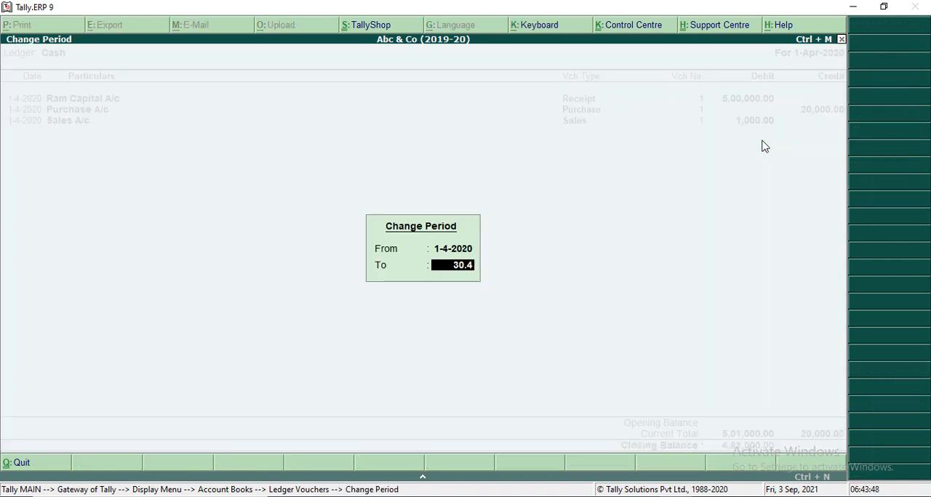
key(Return)
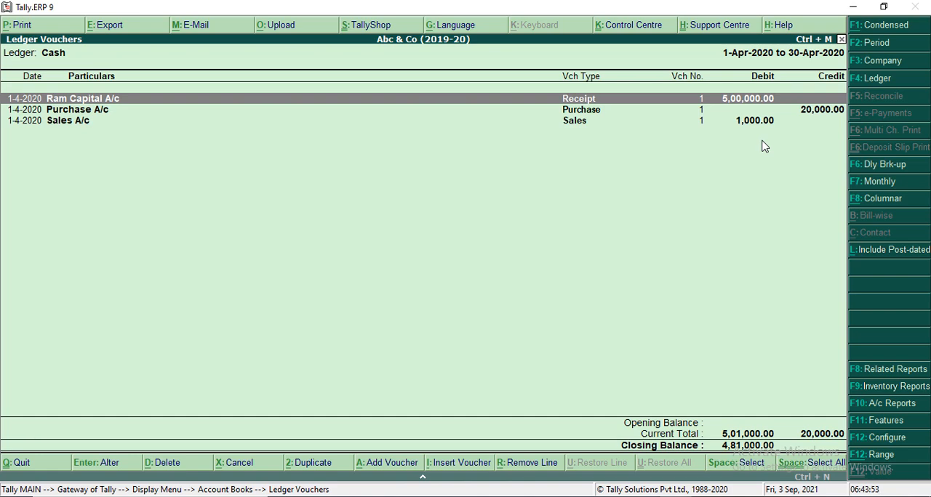
Leave the account book reports, return to the main Gateway of Tally, and highlight Accounting Vouchers
key(Escape)
key(Escape)
key(Escape)
key(Escape)
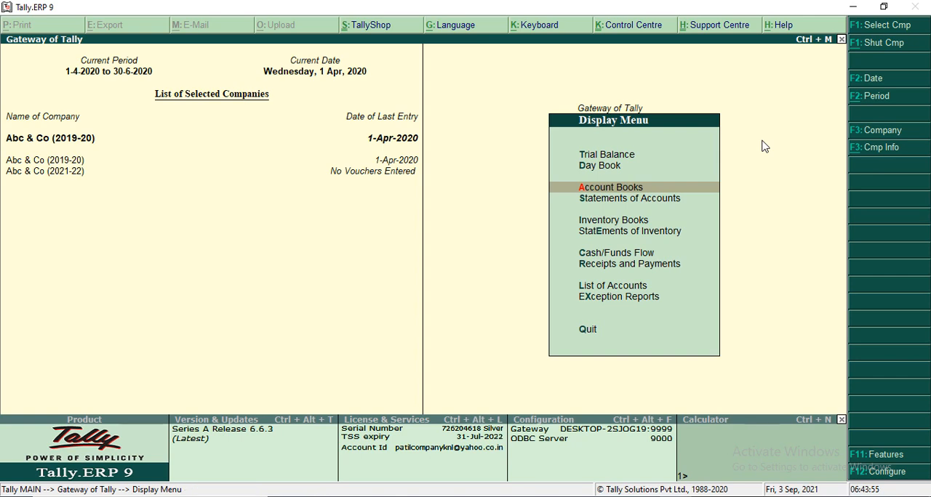
key(Escape)
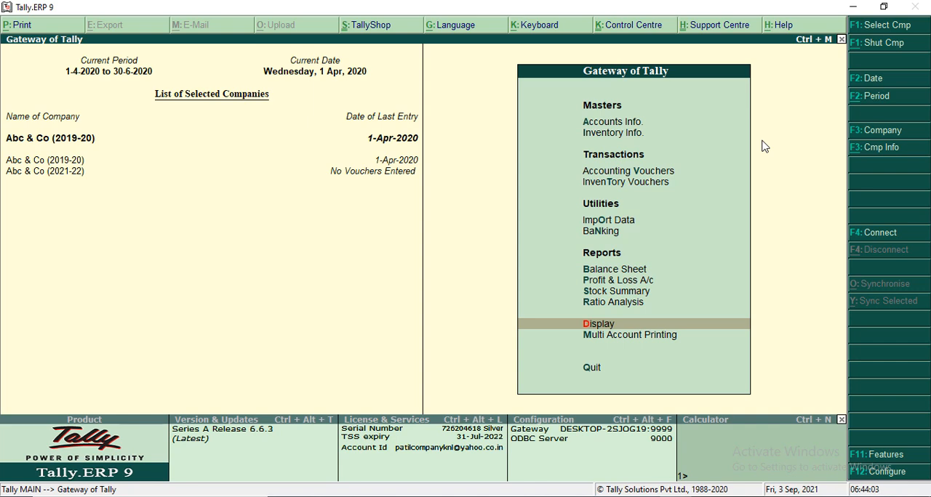
key(Up)
key(Up)
key(Up)
key(Up)
key(Up)
key(Up)
key(Up)
key(Up)
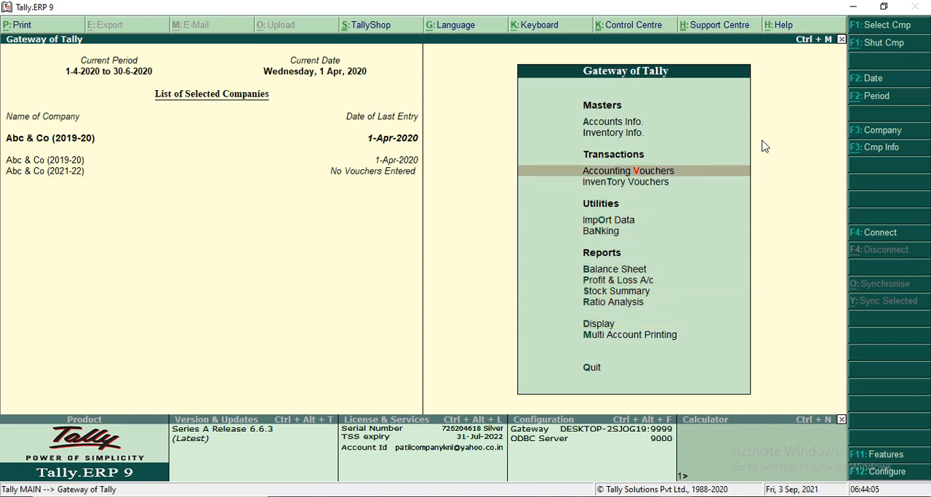
key(Down)
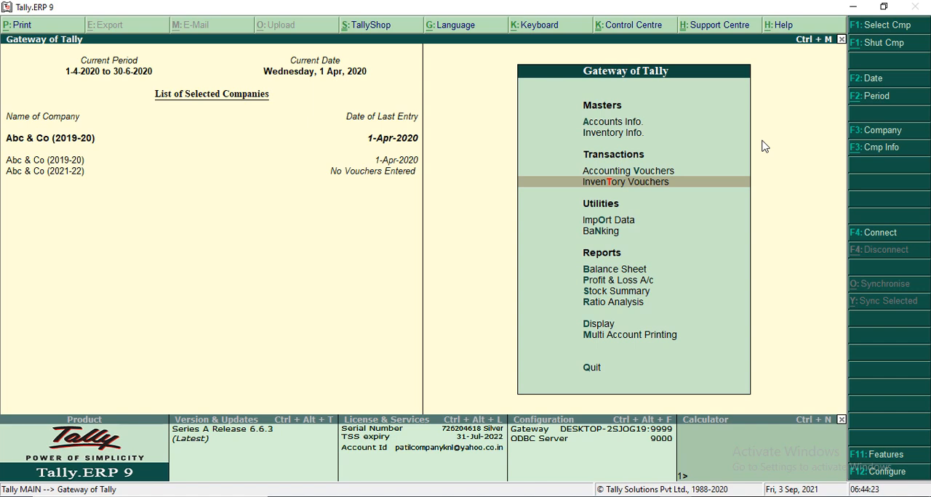
key(Up)
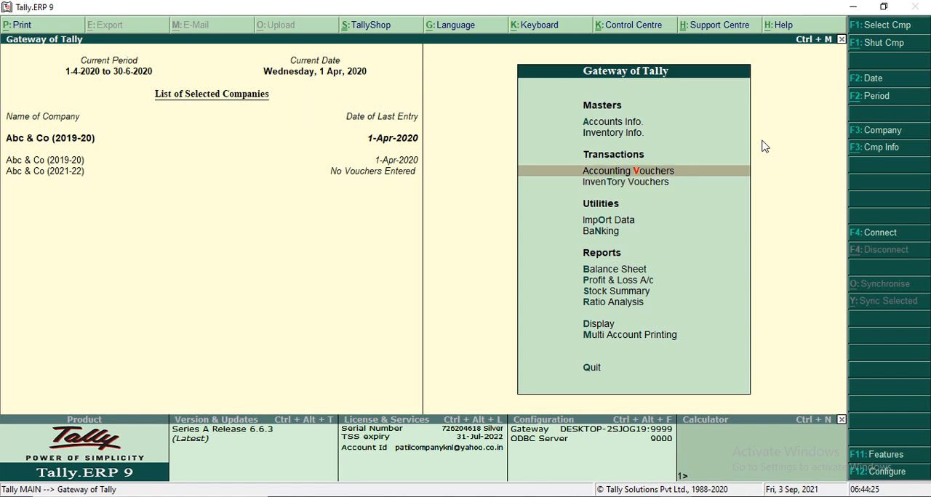